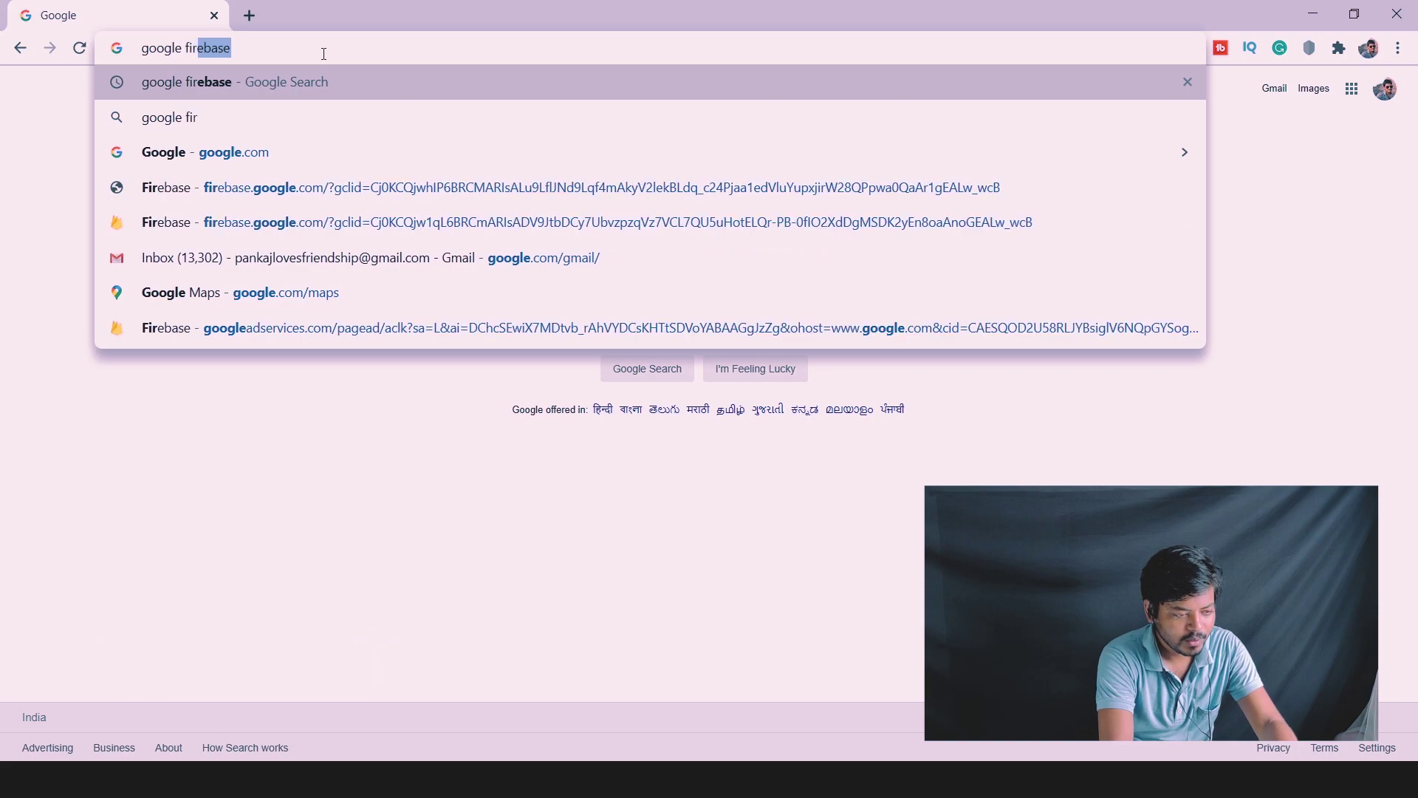
Find the Firebase site with a web search for "google firebase" and open its console
{"action": "type", "text": "se"}
{"action": "key", "text": "Return"}
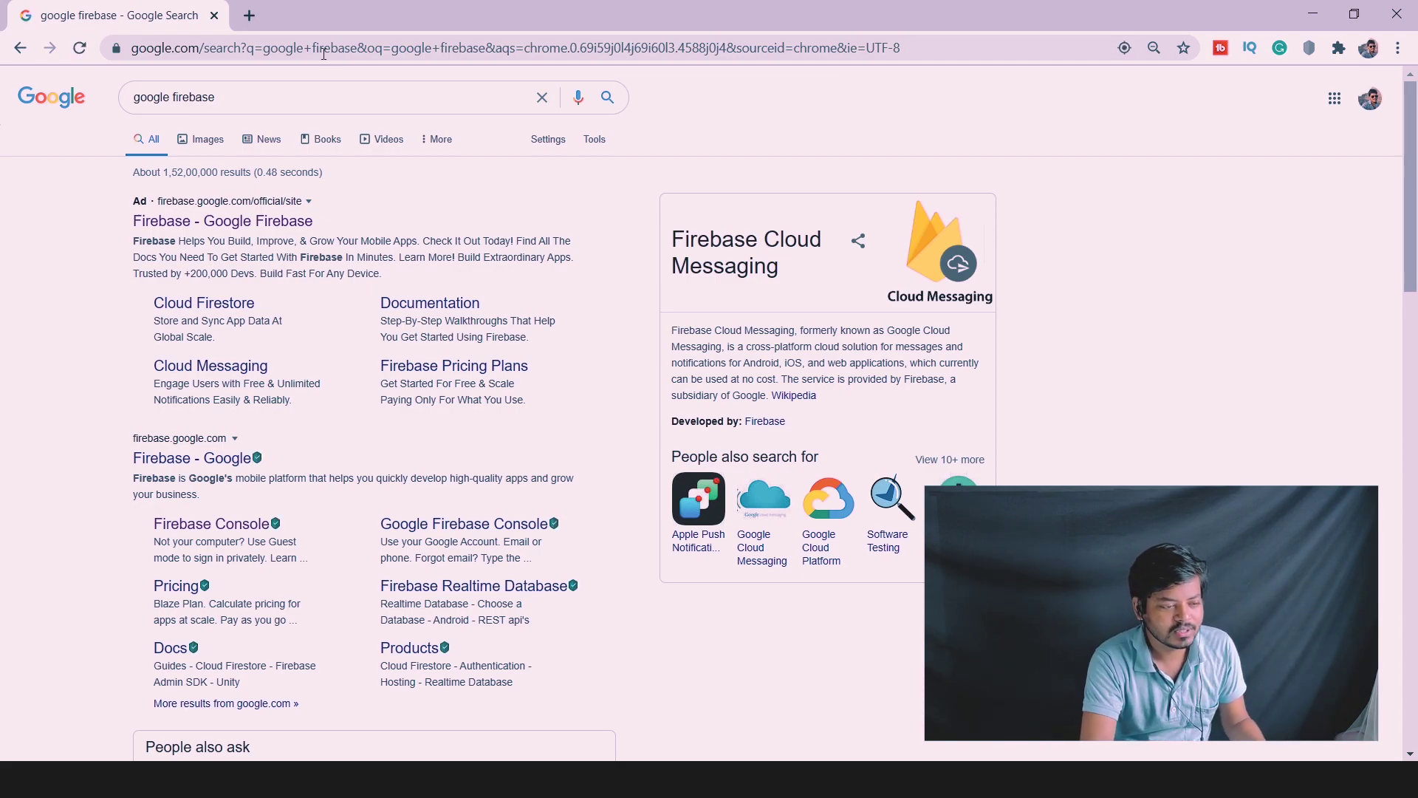
{"action": "left_click", "coordinate": [188, 229]}
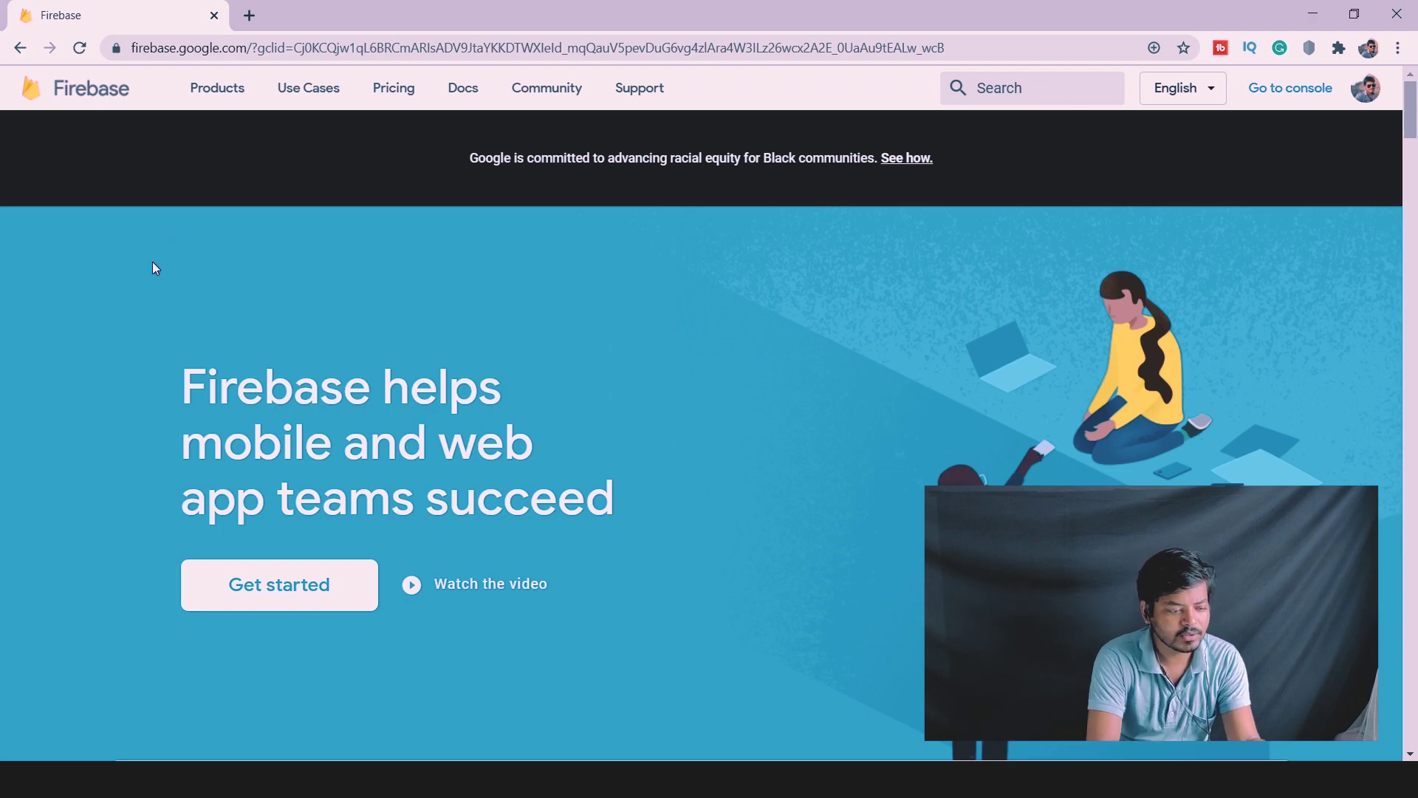
{"action": "left_click", "coordinate": [266, 590]}
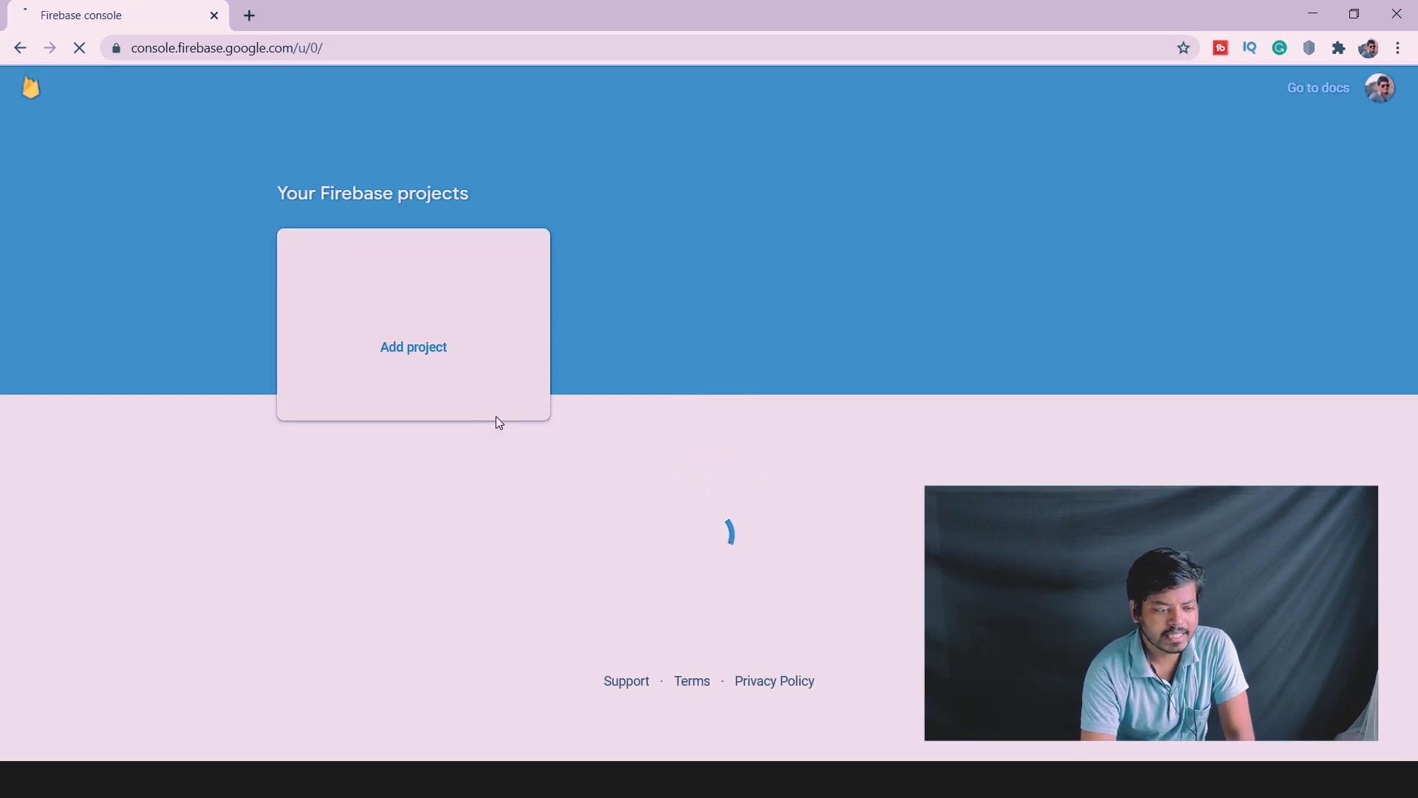
Start a new project named mymotovlog and keep Google Analytics enabled for it
{"action": "left_click", "coordinate": [383, 345]}
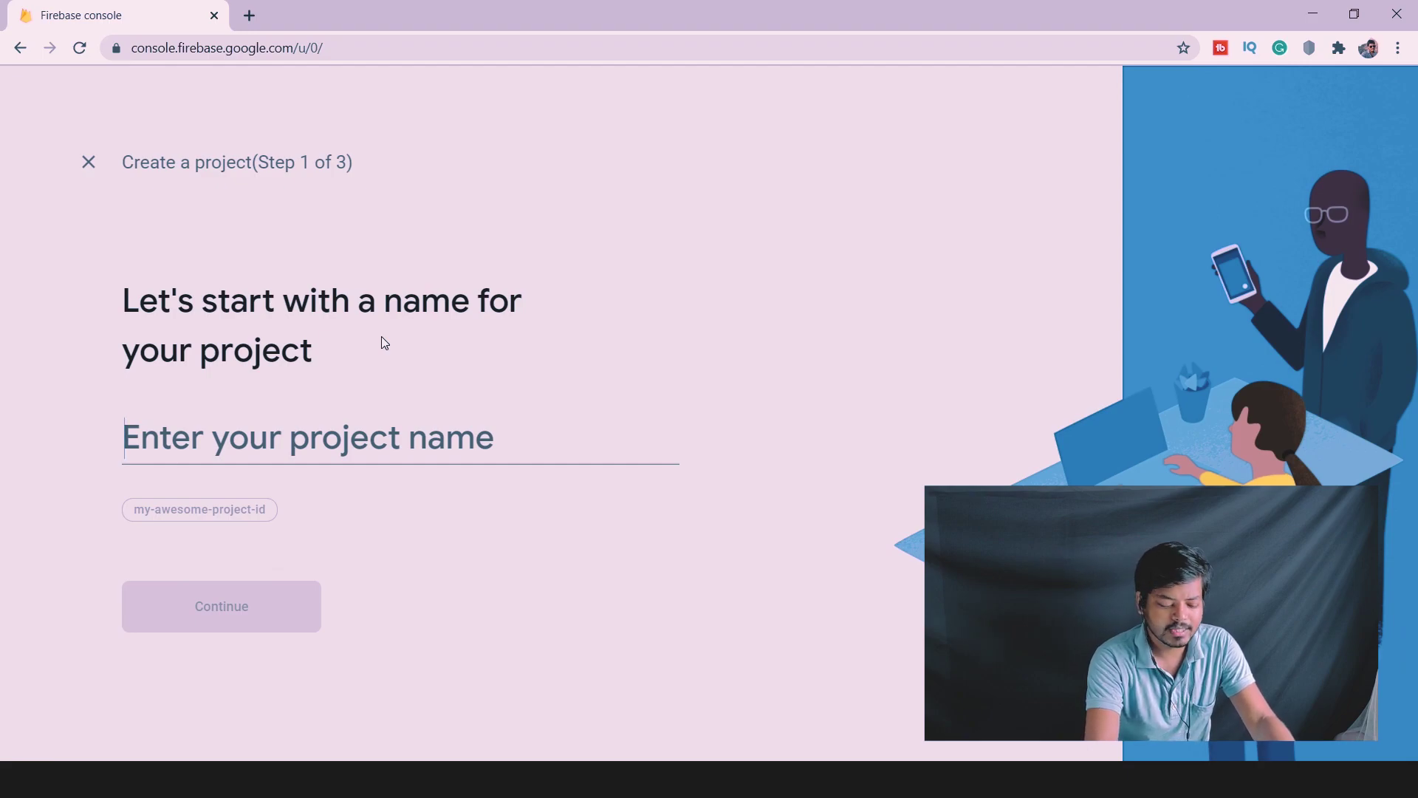
{"action": "type", "text": "mymotovlog"}
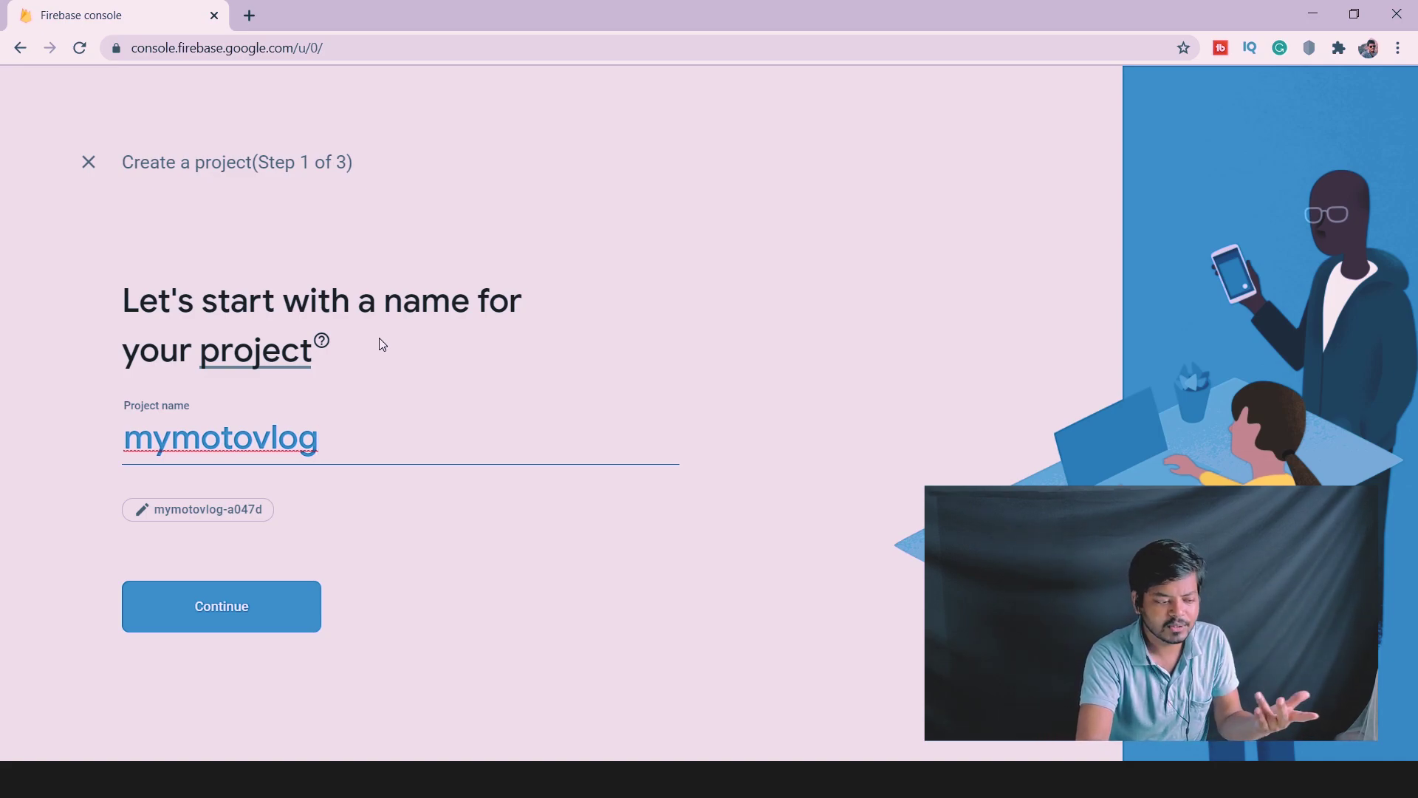
{"action": "left_click", "coordinate": [248, 607]}
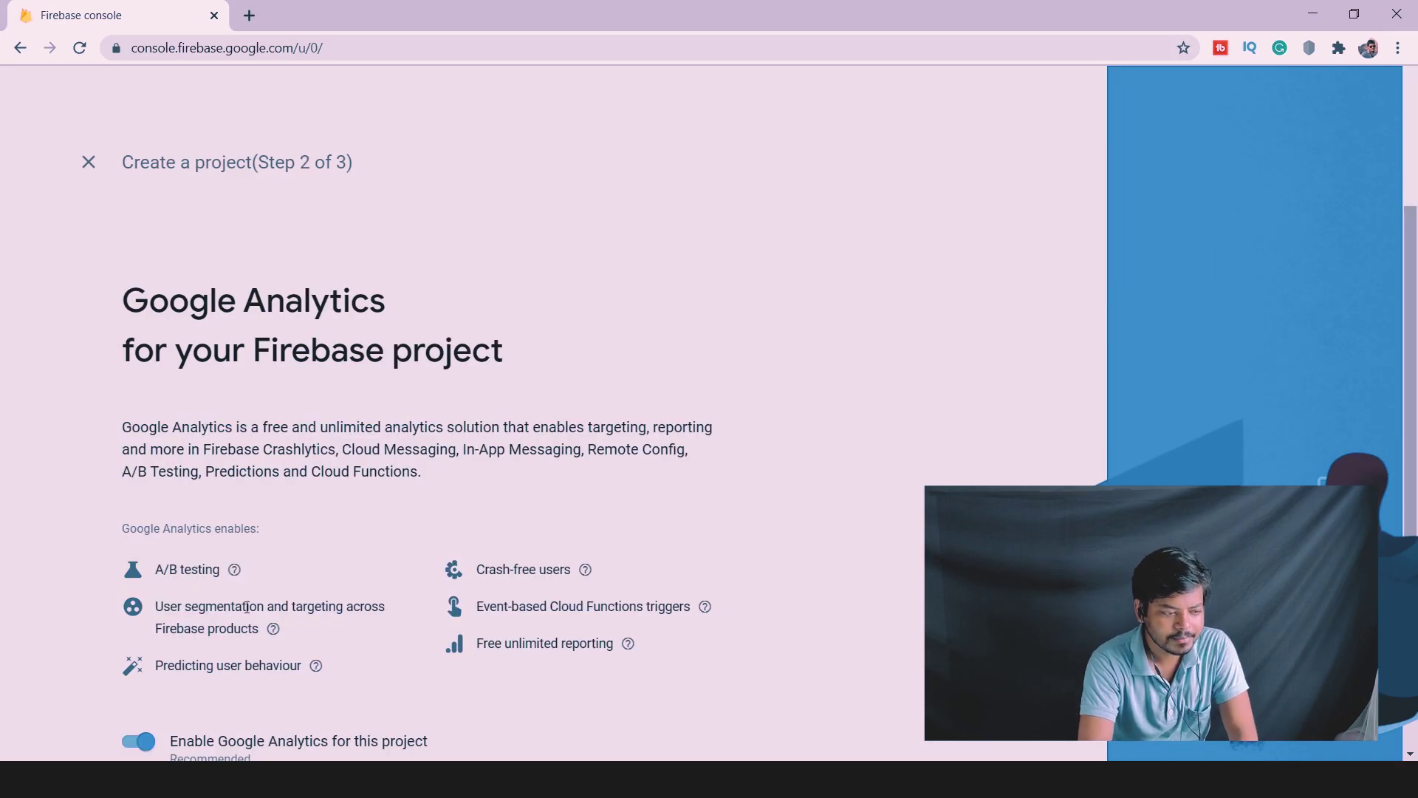
{"action": "scroll", "coordinate": [1414, 314], "scroll_direction": "down", "scroll_amount": 3}
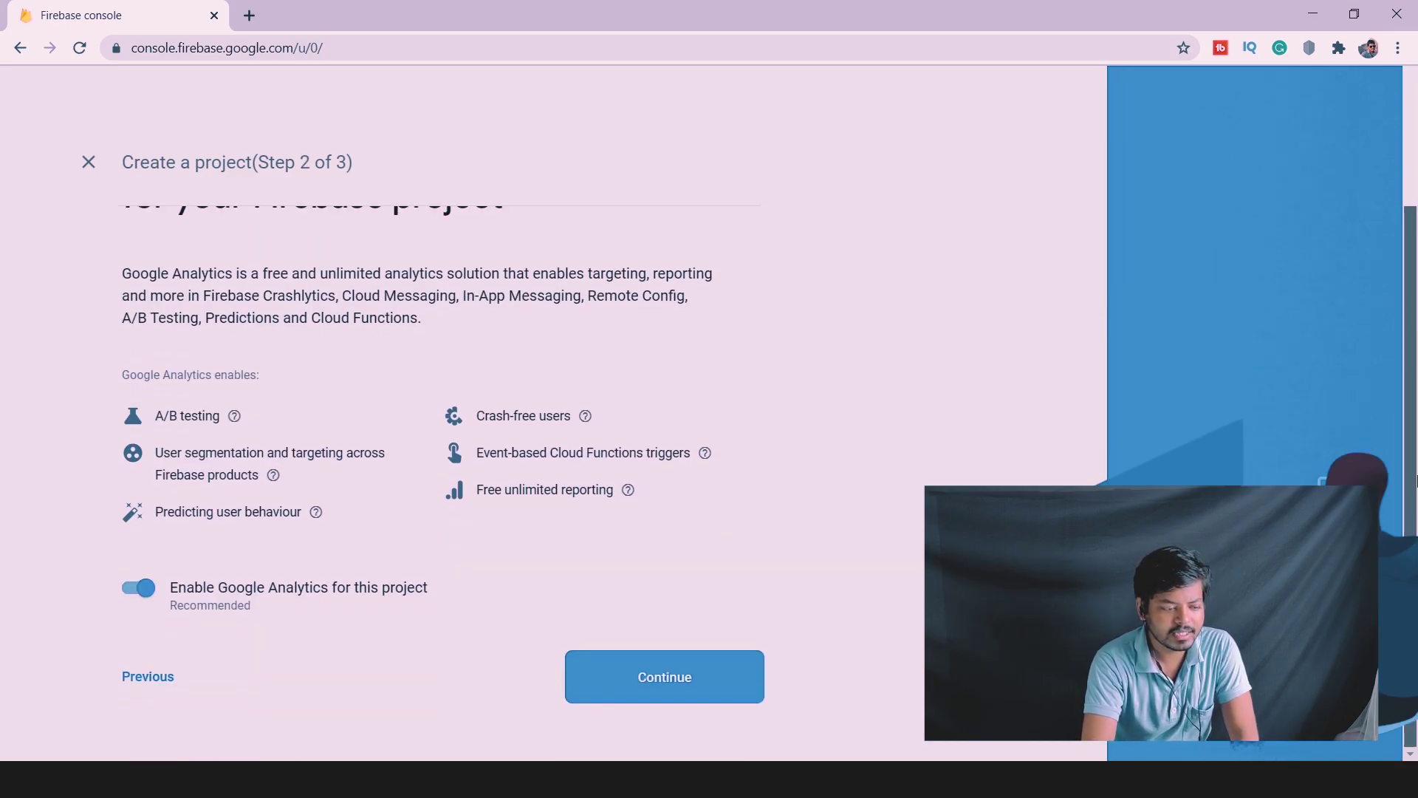
{"action": "left_click", "coordinate": [618, 675]}
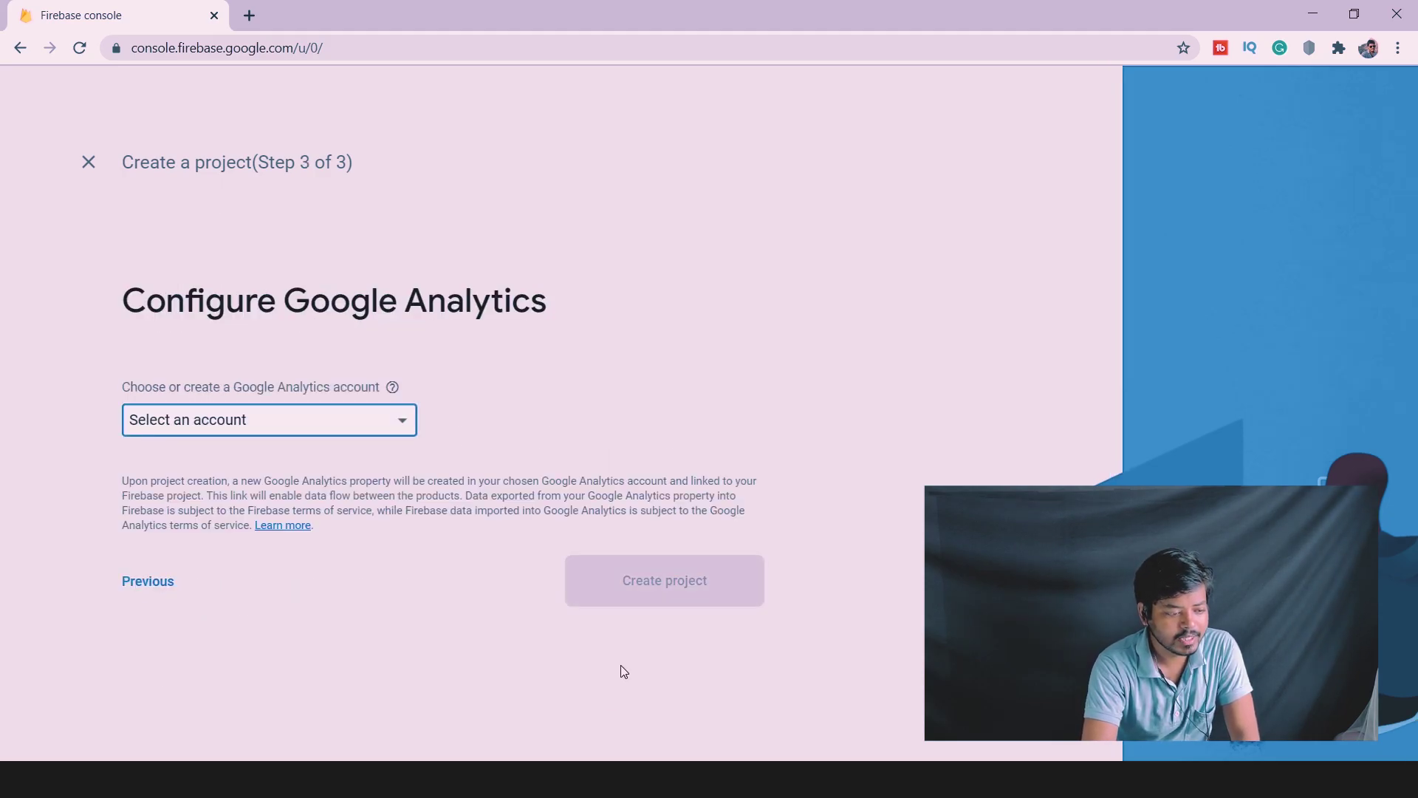
Create a new Google Analytics account named "my motovlog account" for the project
{"action": "left_click", "coordinate": [338, 425]}
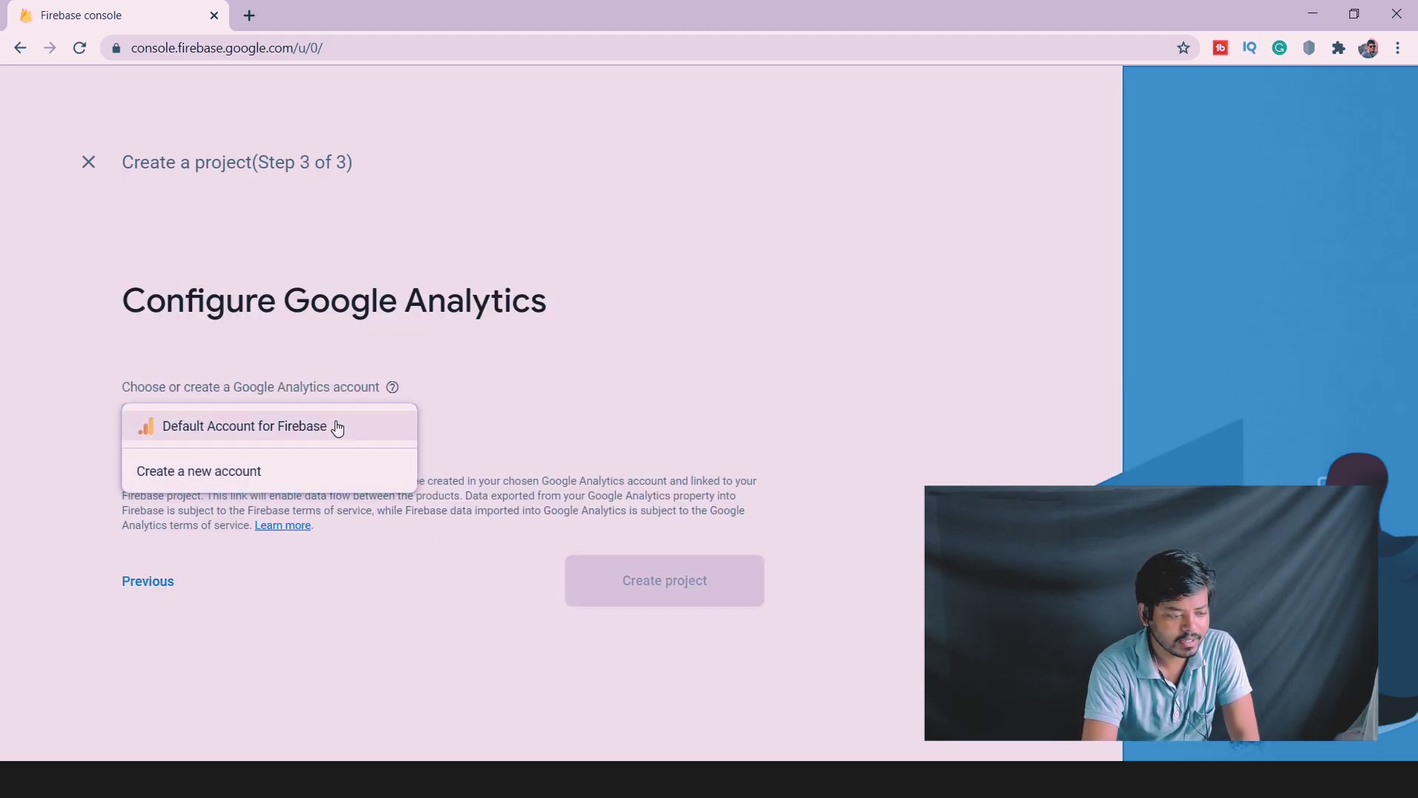
{"action": "left_click", "coordinate": [318, 471]}
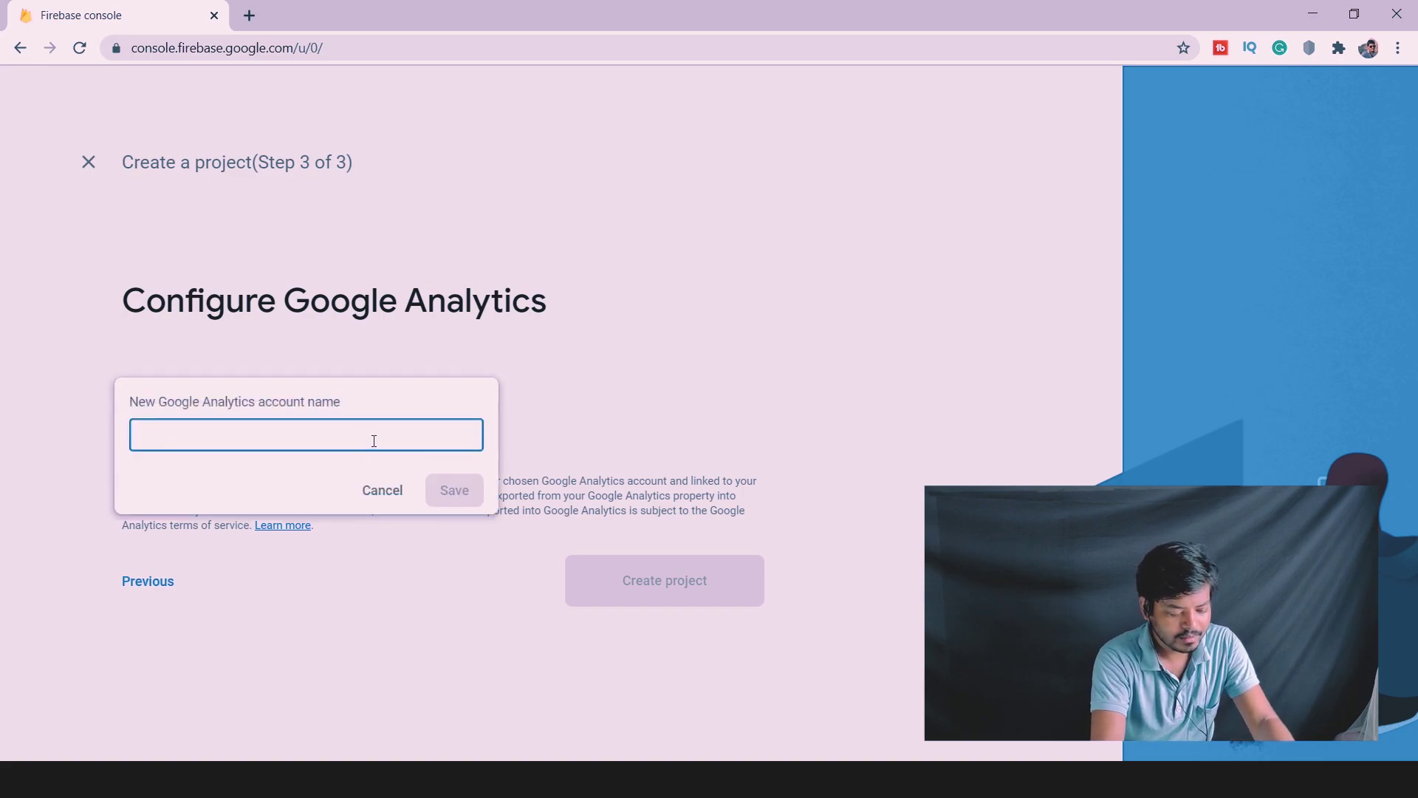
{"action": "type", "text": "my mo"}
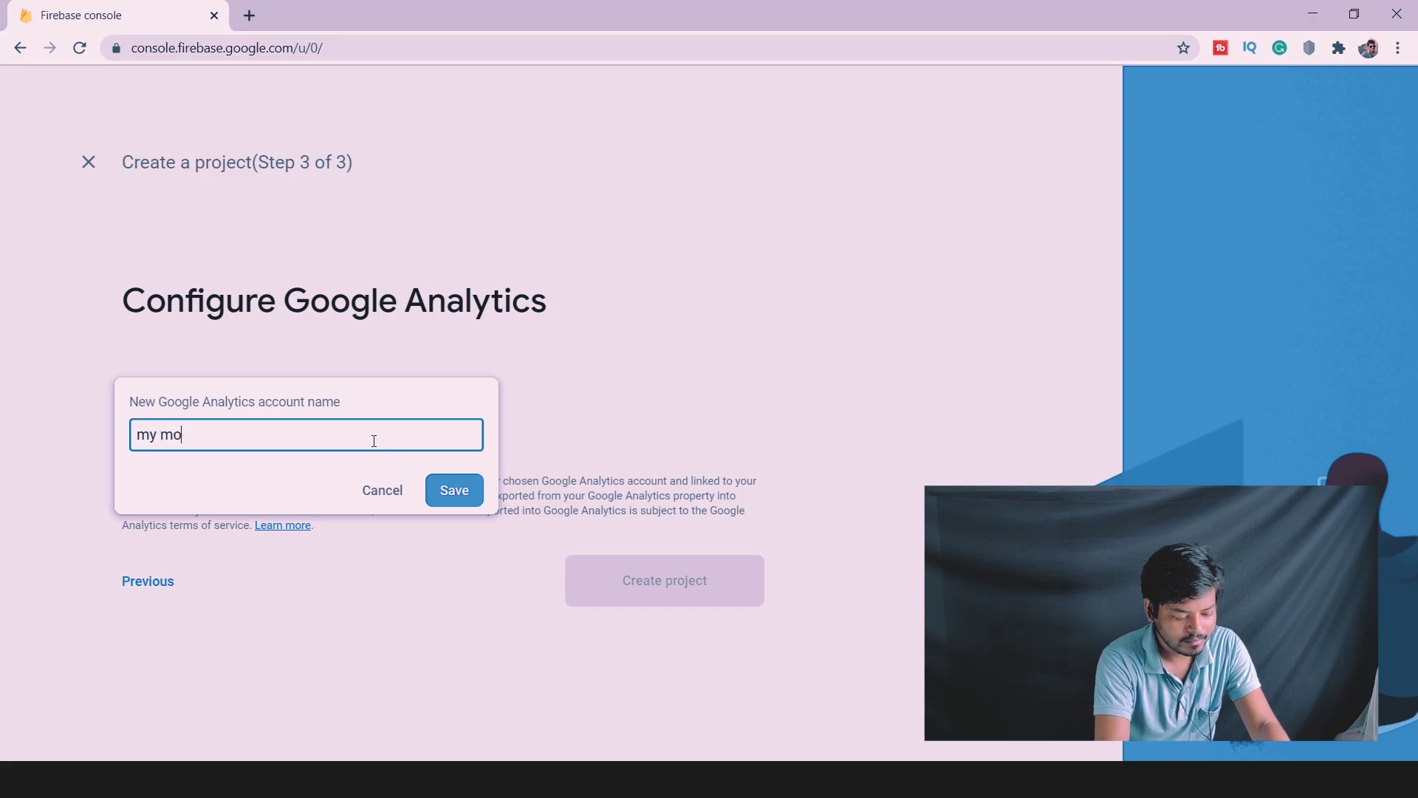
{"action": "type", "text": "tovlog account"}
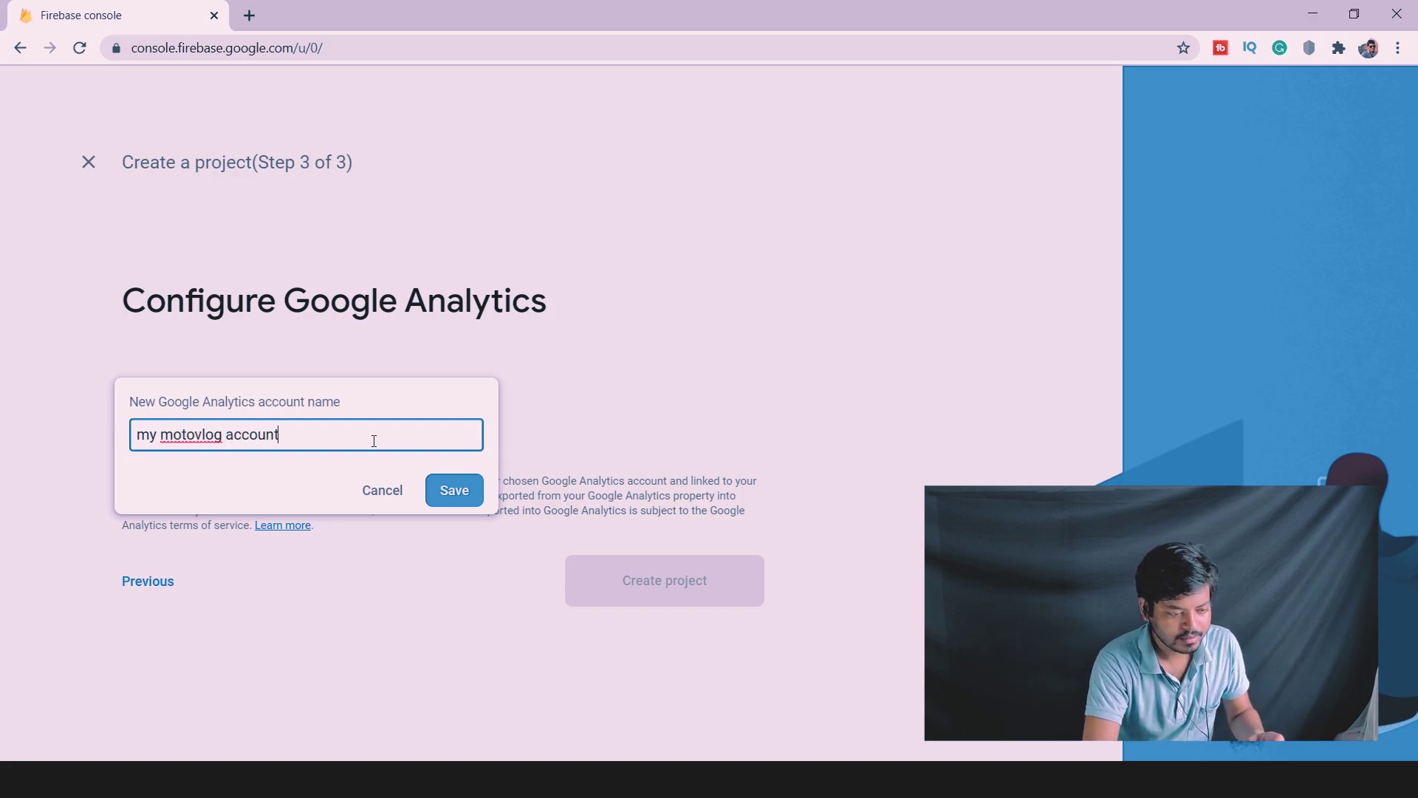
{"action": "left_click", "coordinate": [447, 491]}
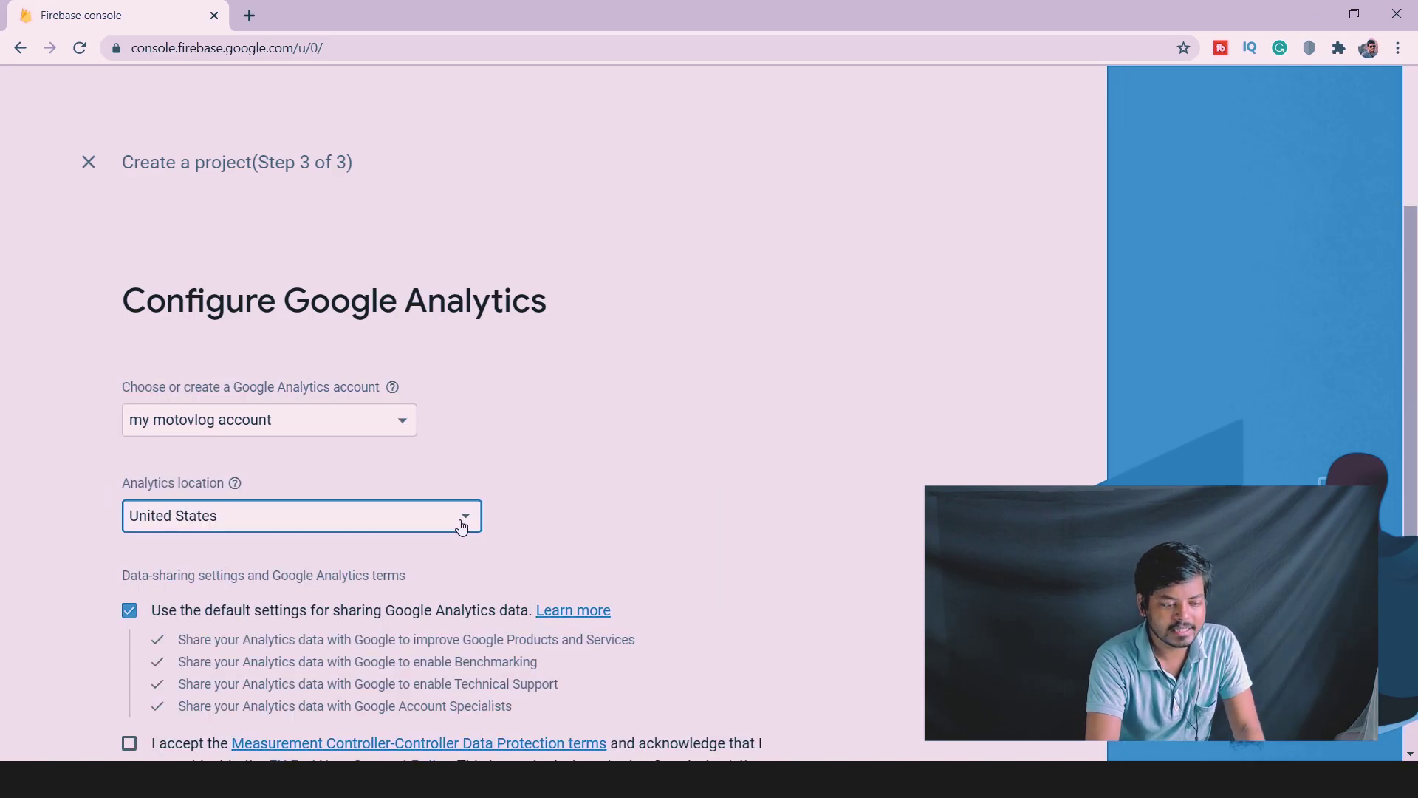
Set the Analytics location to India
{"action": "left_click", "coordinate": [462, 524]}
{"action": "scroll", "coordinate": [484, 546], "scroll_direction": "up", "scroll_amount": 20}
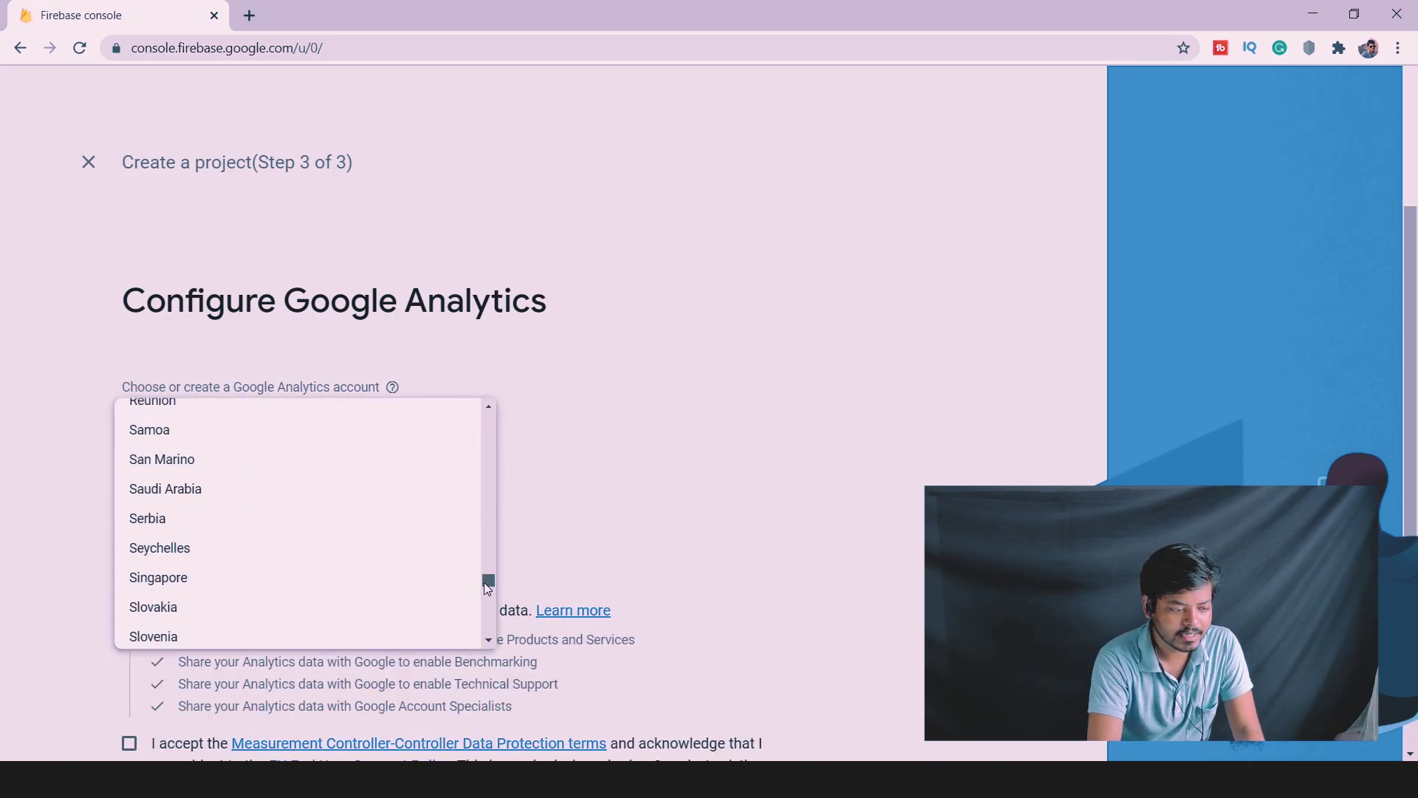
{"action": "left_click", "coordinate": [1282, 378]}
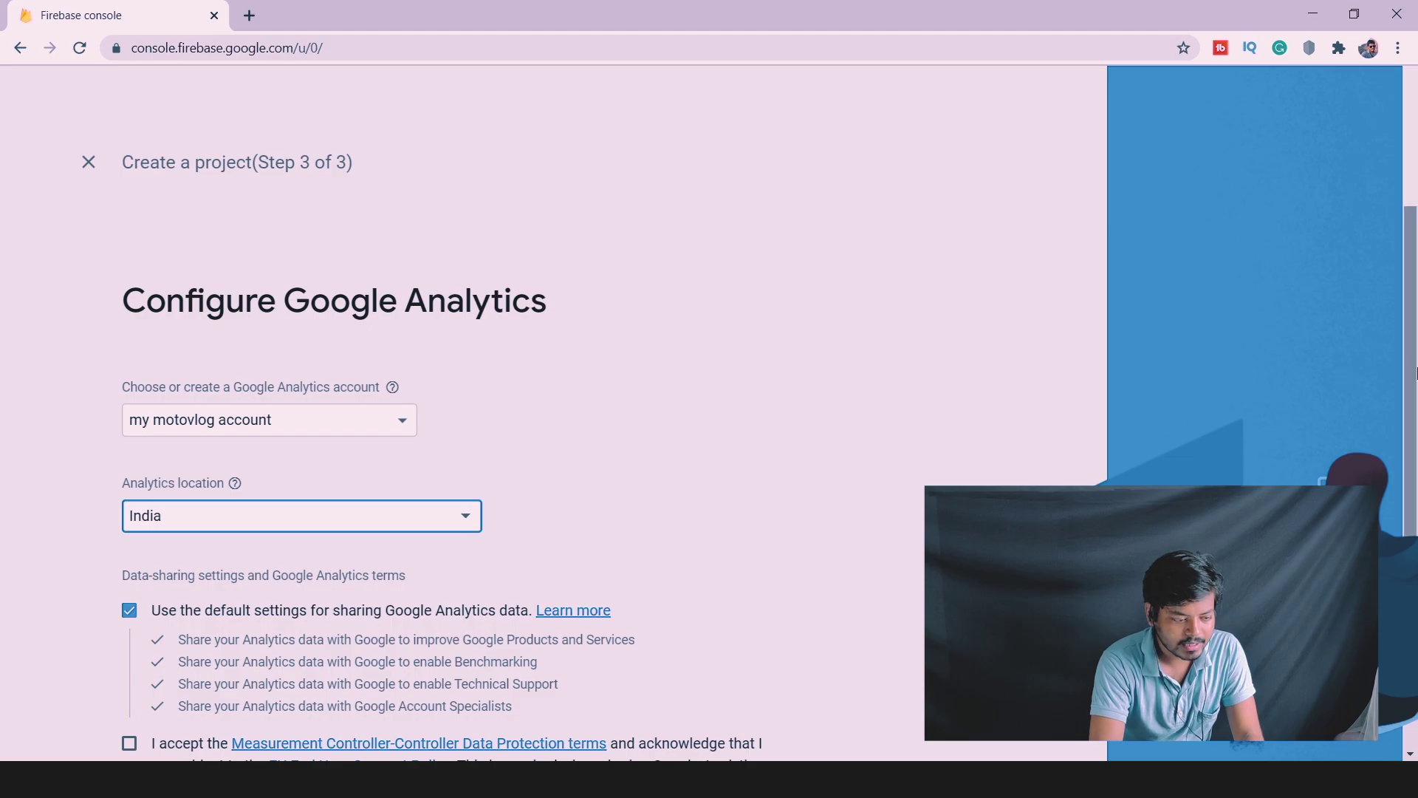
Accept the Measurement Controller-Controller Data Protection terms and create the project, continuing to its overview
{"action": "scroll", "coordinate": [194, 427], "scroll_direction": "down", "scroll_amount": 4}
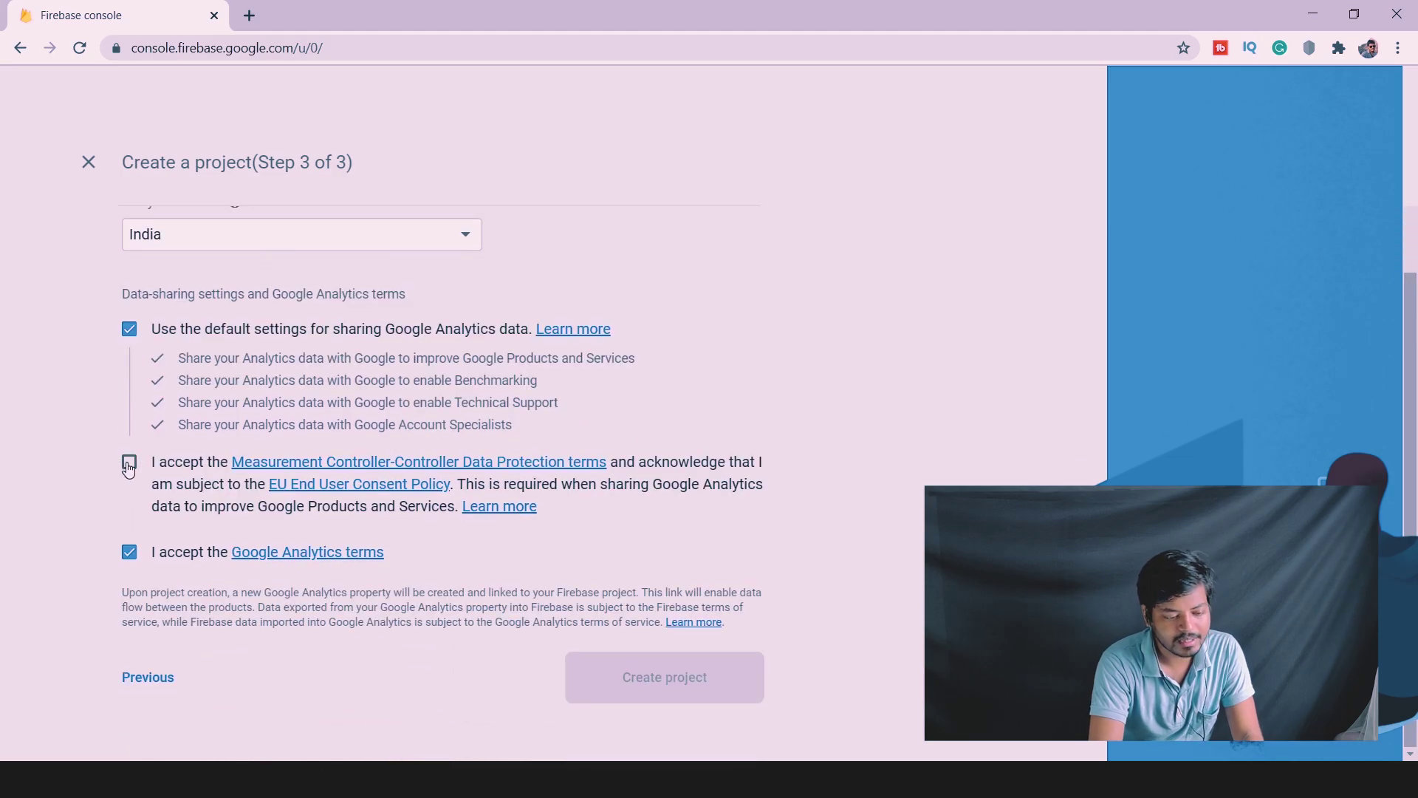
{"action": "left_click", "coordinate": [129, 463]}
{"action": "left_click", "coordinate": [643, 686]}
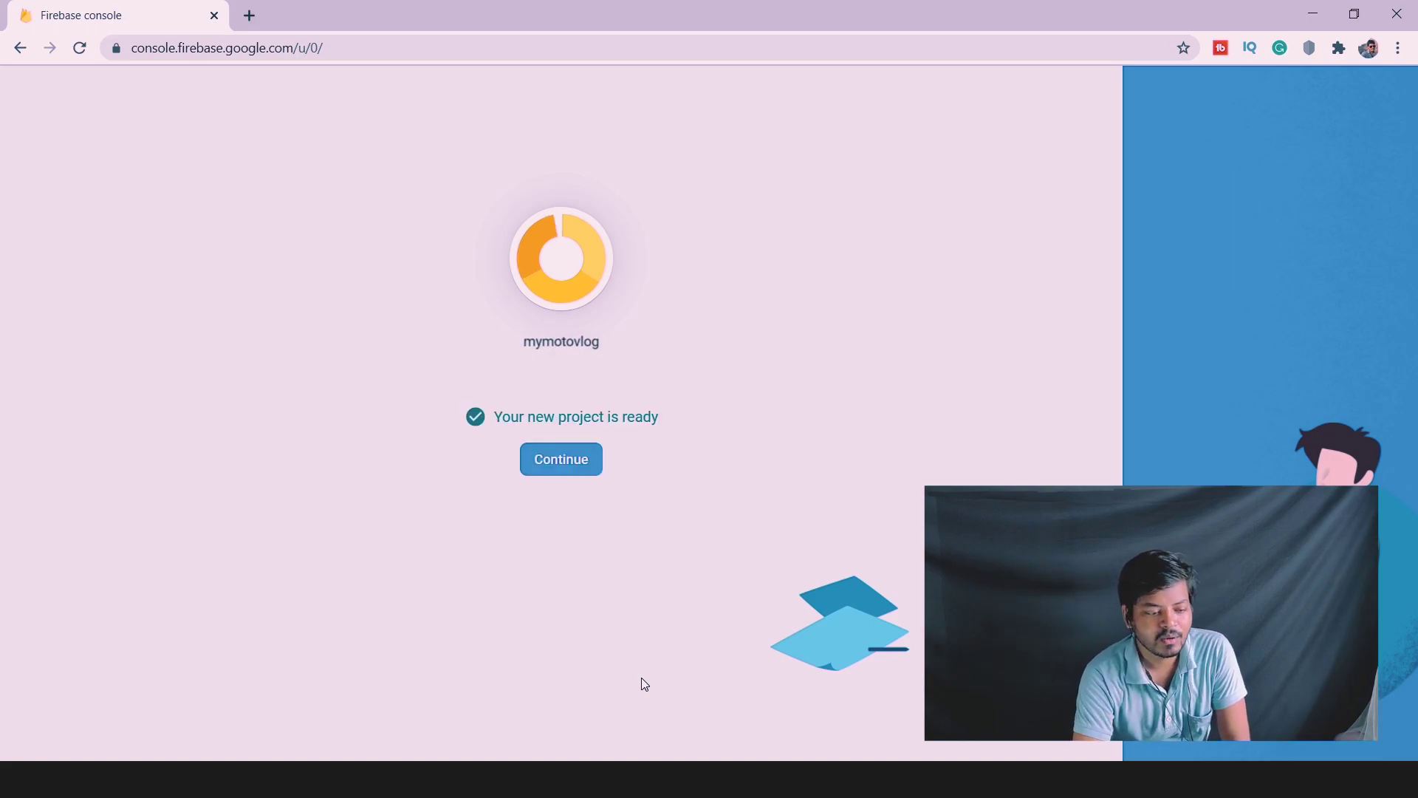
{"action": "left_click", "coordinate": [551, 467]}
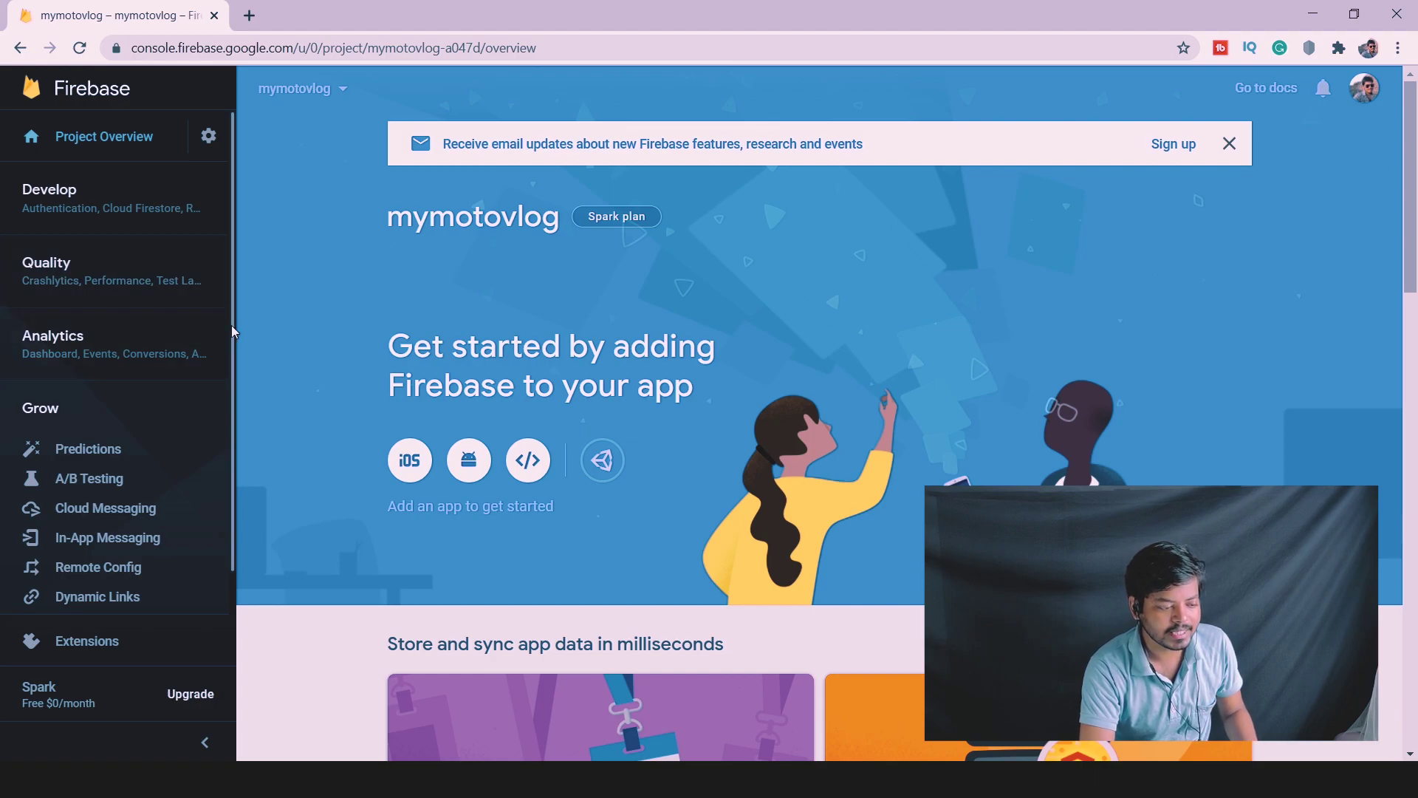
Open Dynamic Links for the project and start adding a URL prefix
{"action": "left_click_drag", "start_coordinate": [232, 325], "coordinate": [241, 413]}
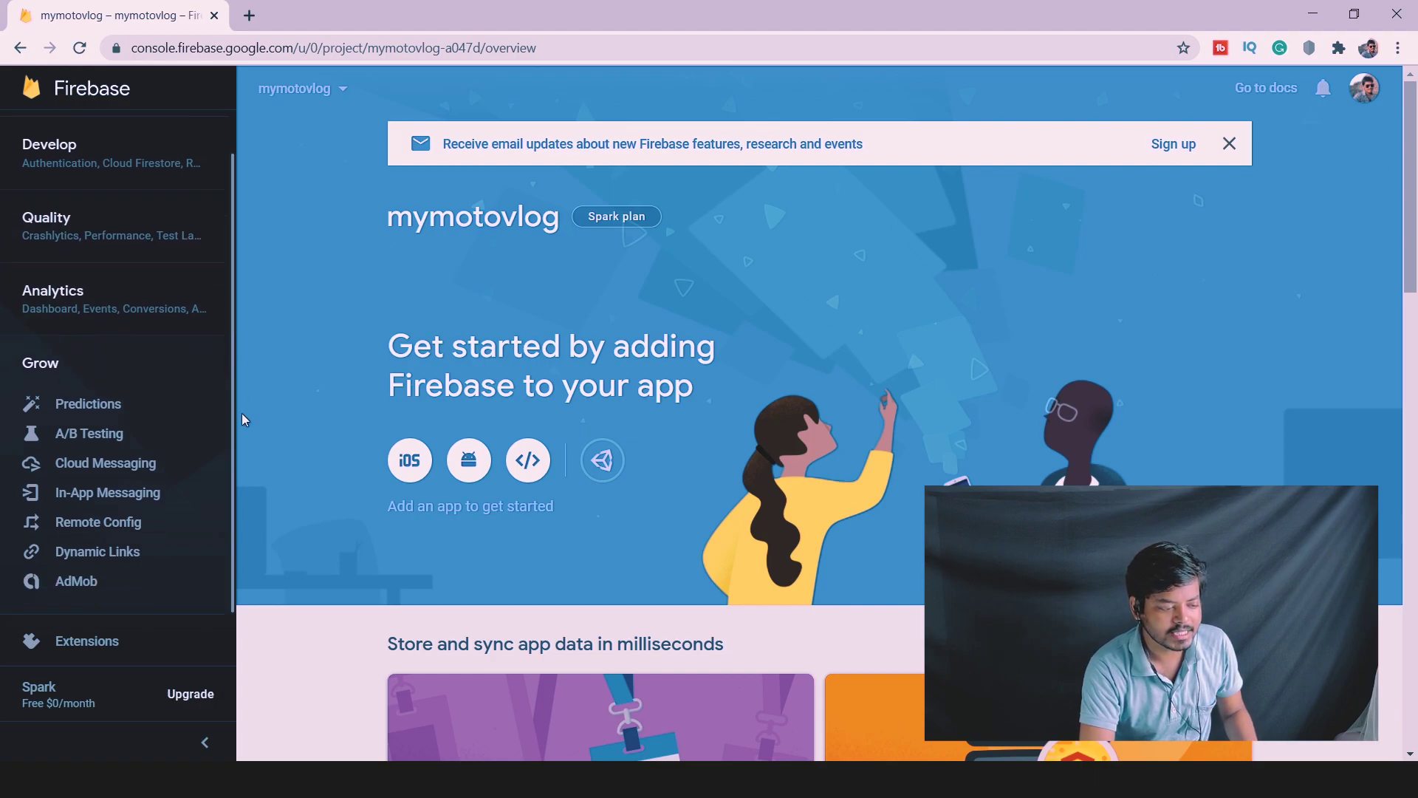
{"action": "left_click", "coordinate": [157, 554]}
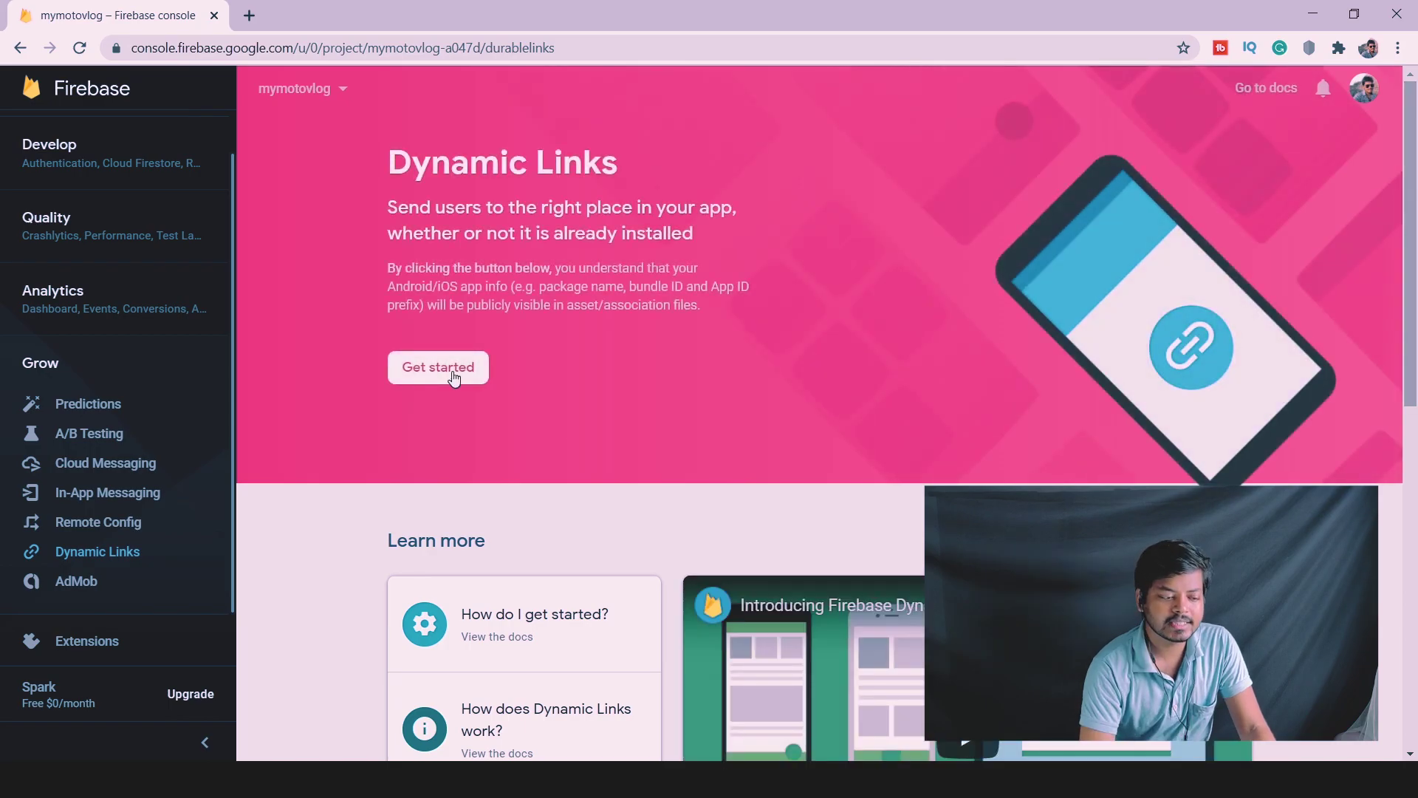
{"action": "left_click", "coordinate": [453, 375]}
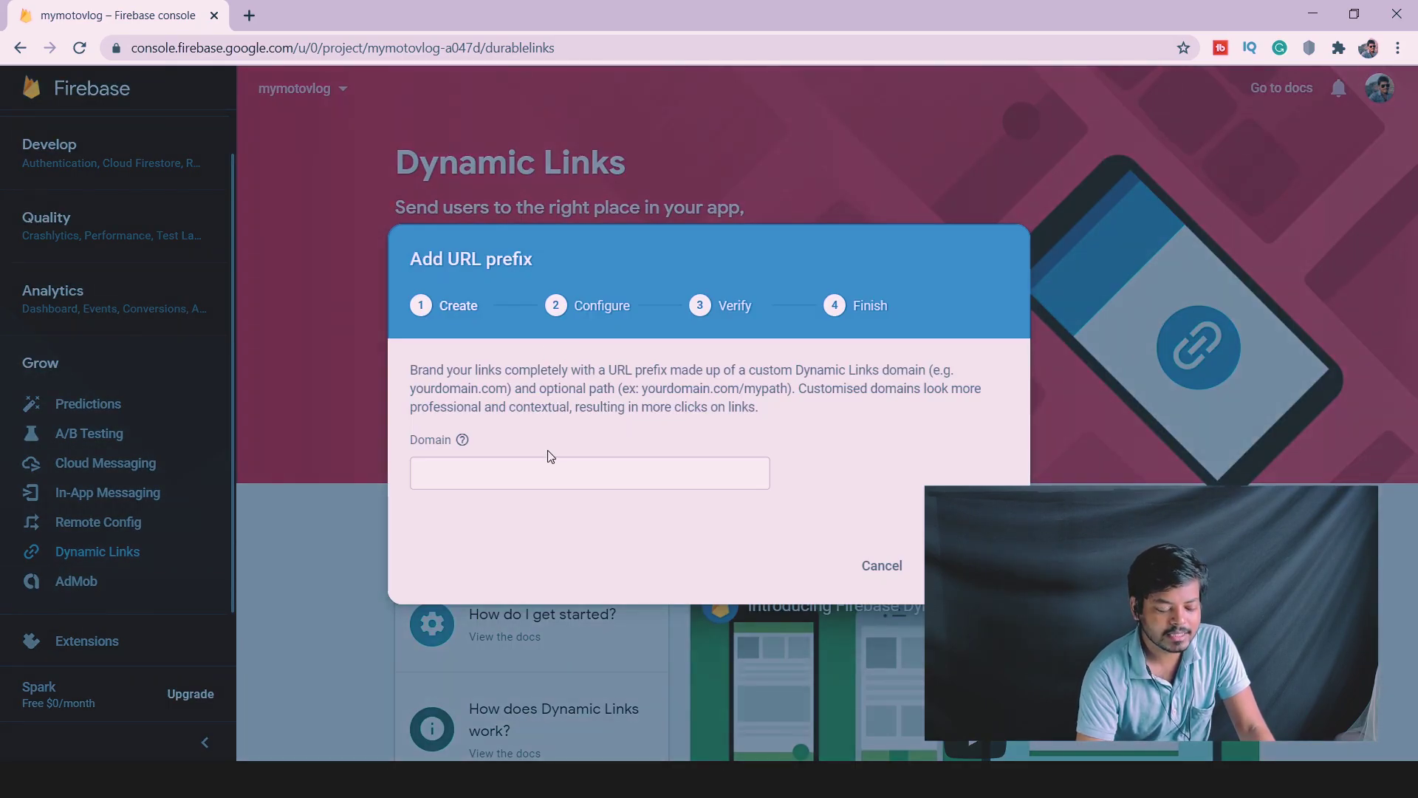
{"action": "left_click", "coordinate": [551, 481]}
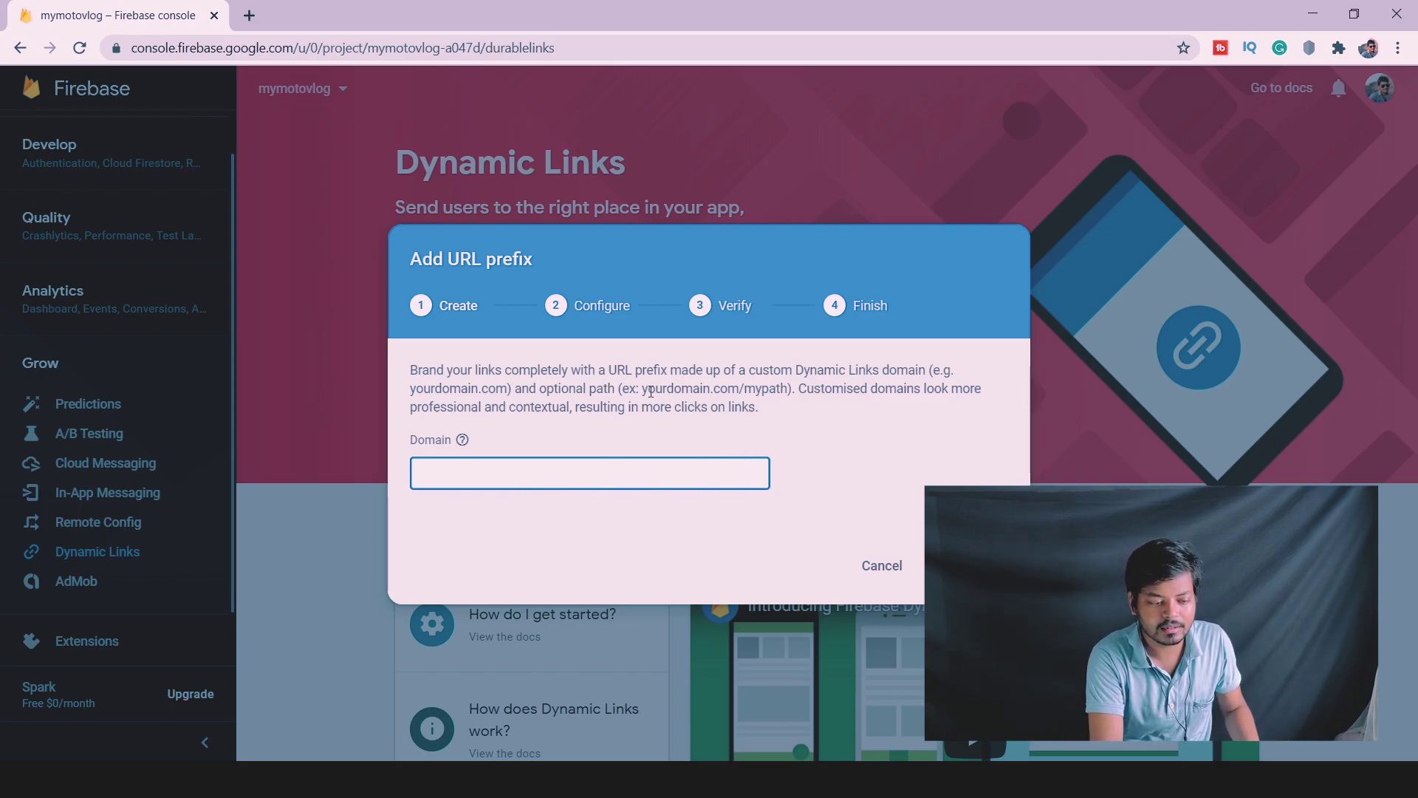
{"action": "left_click_drag", "start_coordinate": [642, 388], "coordinate": [789, 394]}
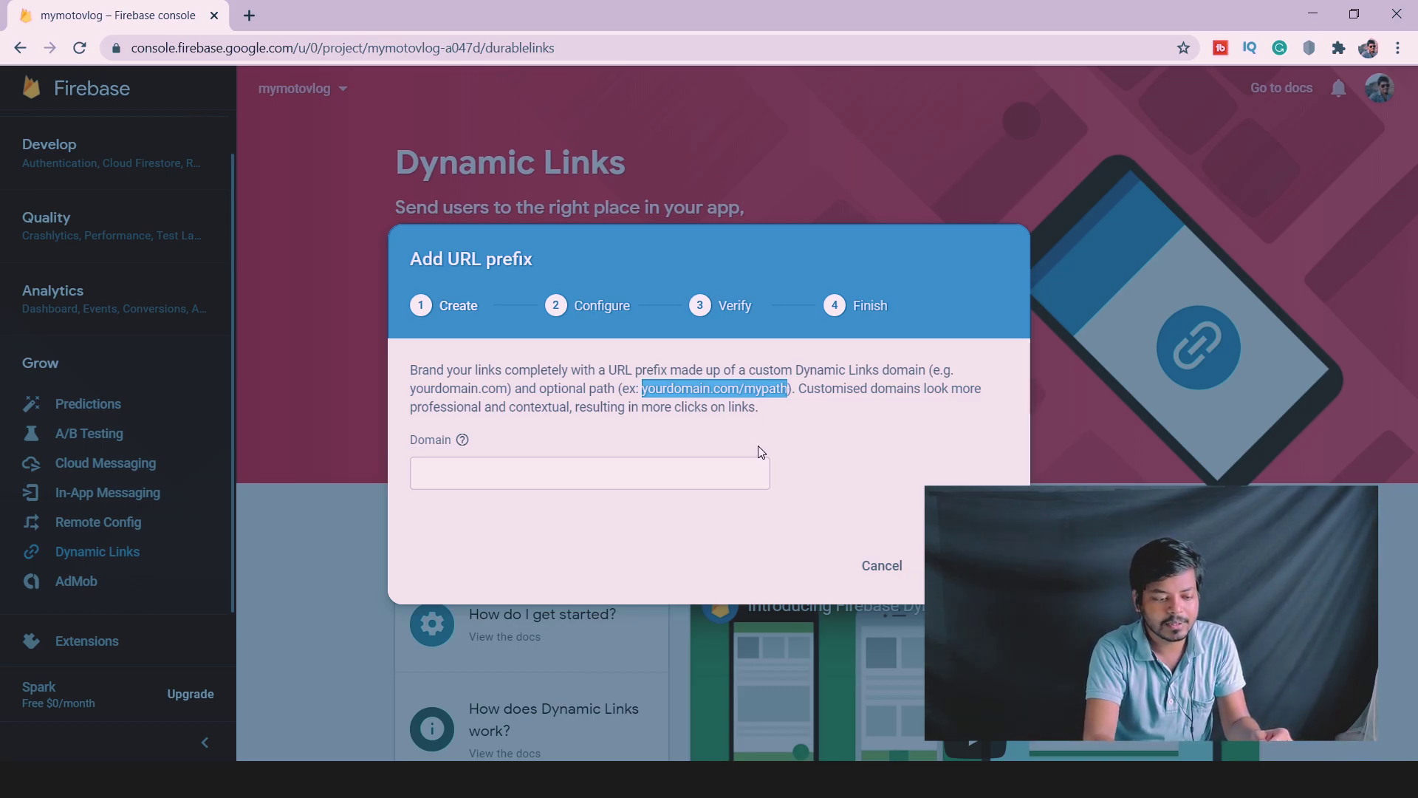
{"action": "left_click", "coordinate": [725, 485]}
{"action": "type", "text": "snap"}
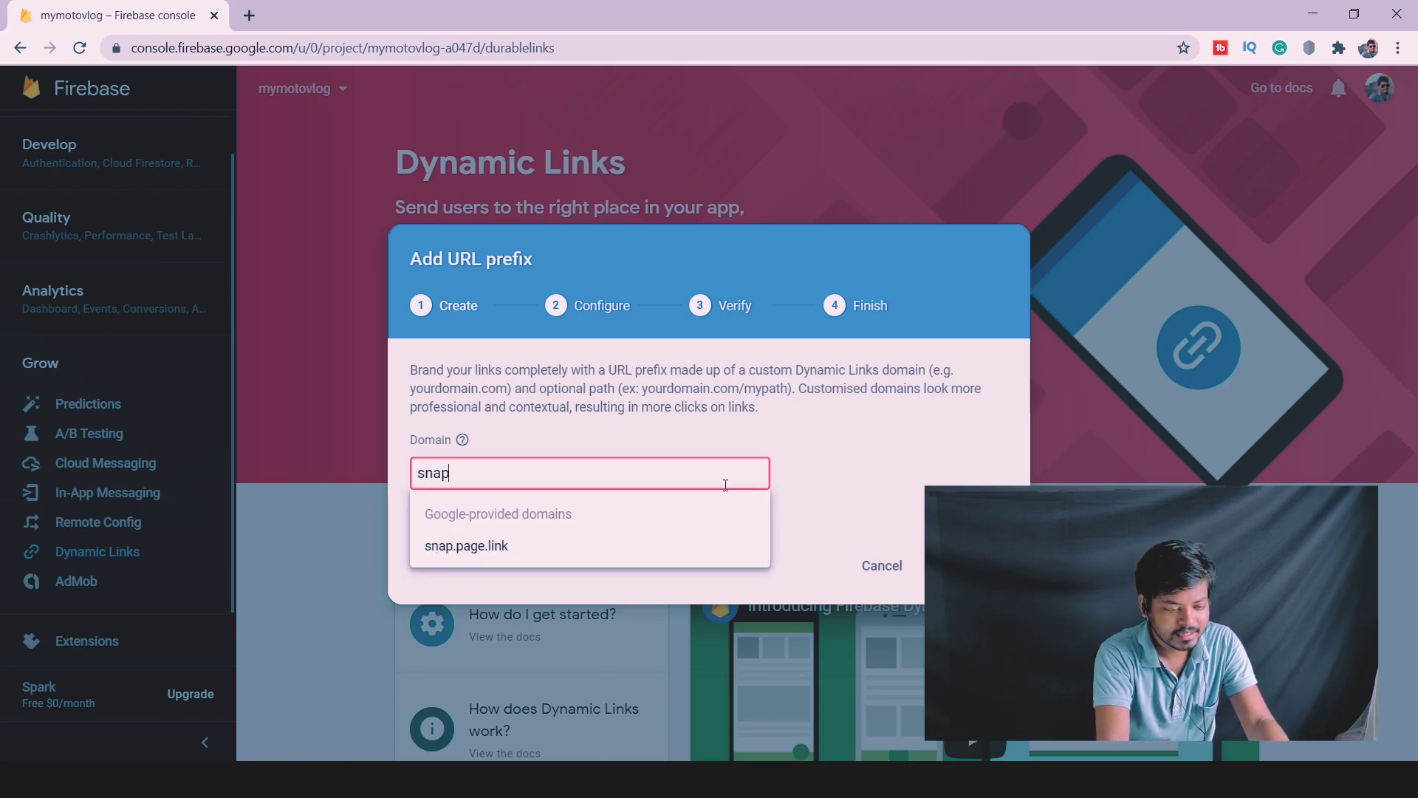
{"action": "key", "text": "BackSpace"}
{"action": "key", "text": "BackSpace"}
{"action": "key", "text": "BackSpace"}
{"action": "key", "text": "BackSpace"}
Set the URL prefix domain to the Google-provided mymotovlog.page.link and finish adding the prefix
{"action": "type", "text": "mymoto"}
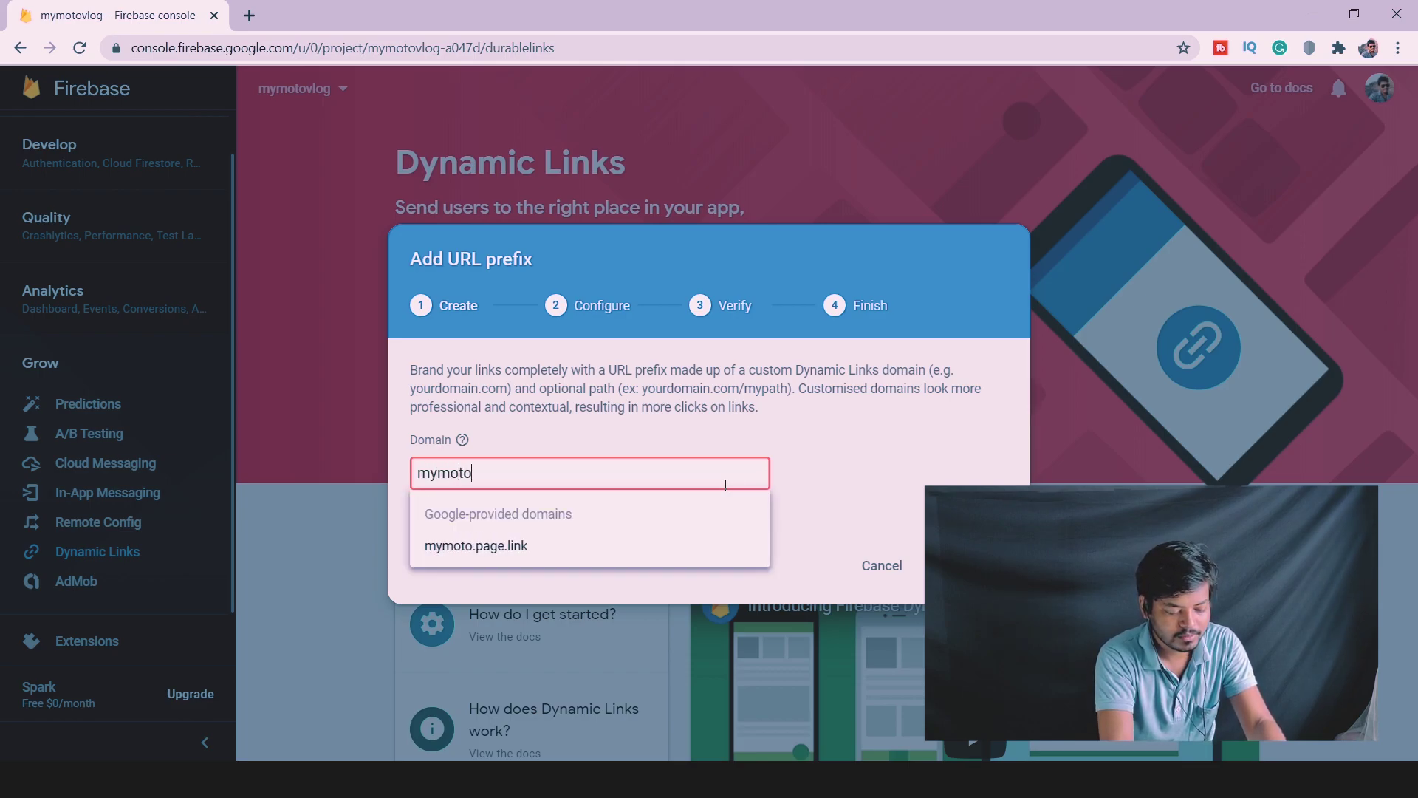
{"action": "type", "text": "vlog"}
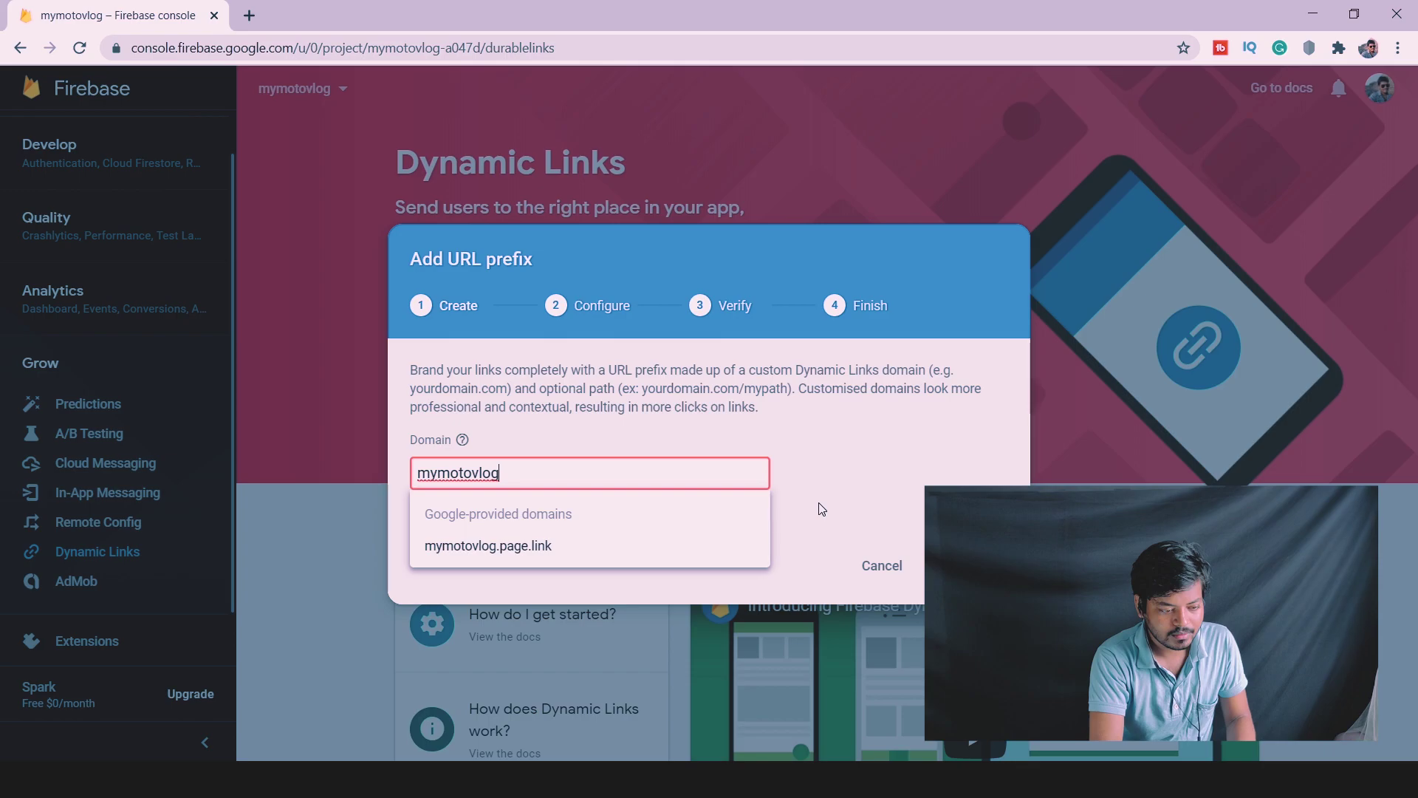
{"action": "left_click", "coordinate": [711, 551]}
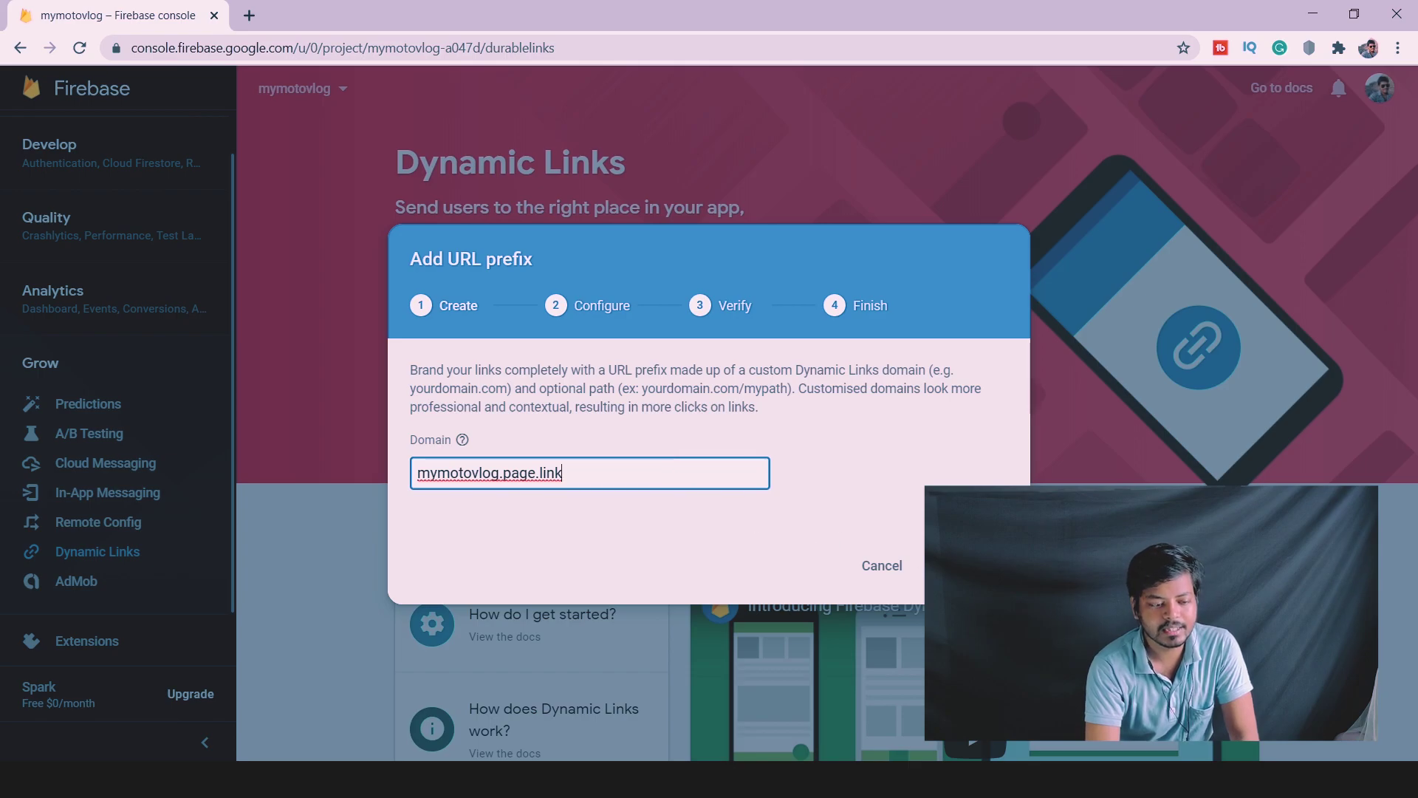
{"action": "key", "text": "Return"}
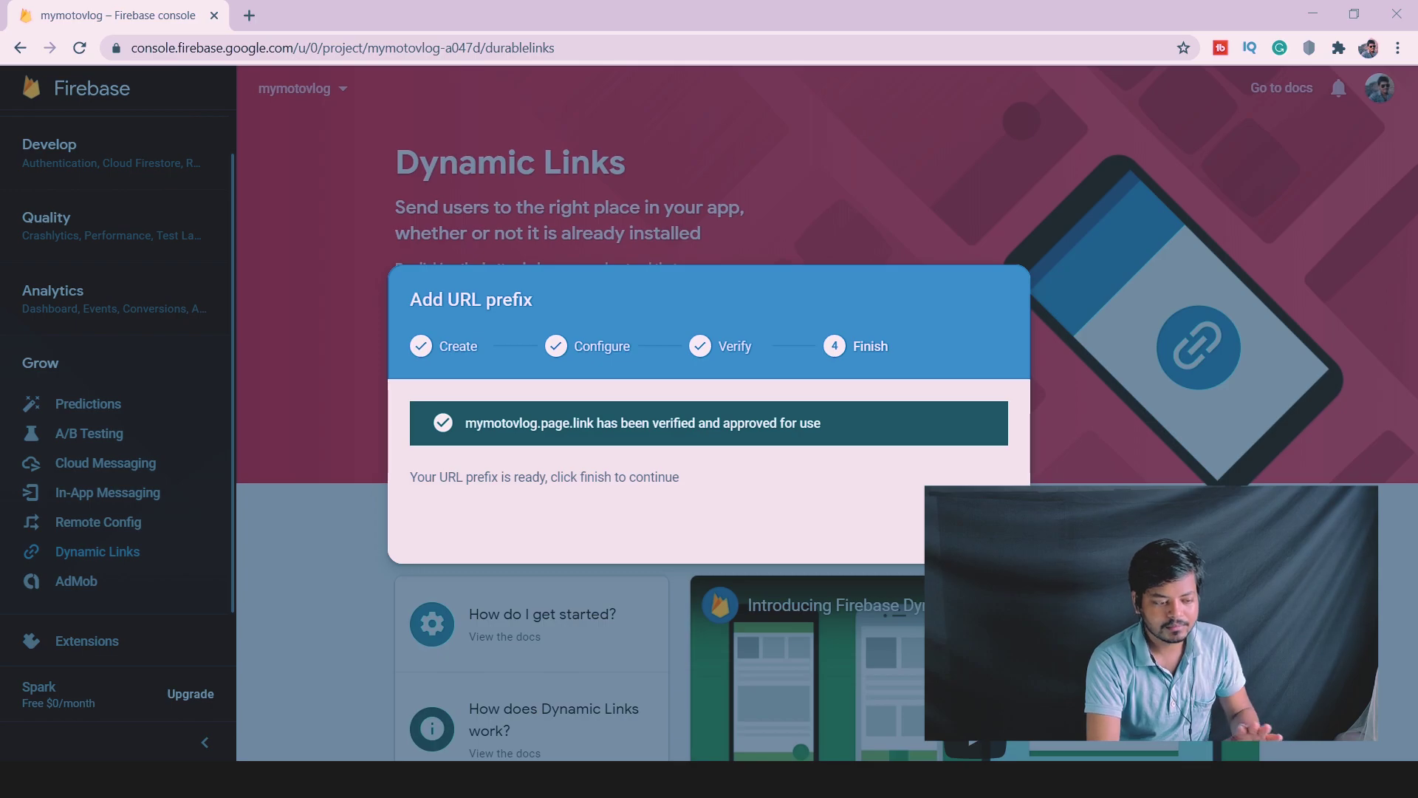
{"action": "key", "text": "Return"}
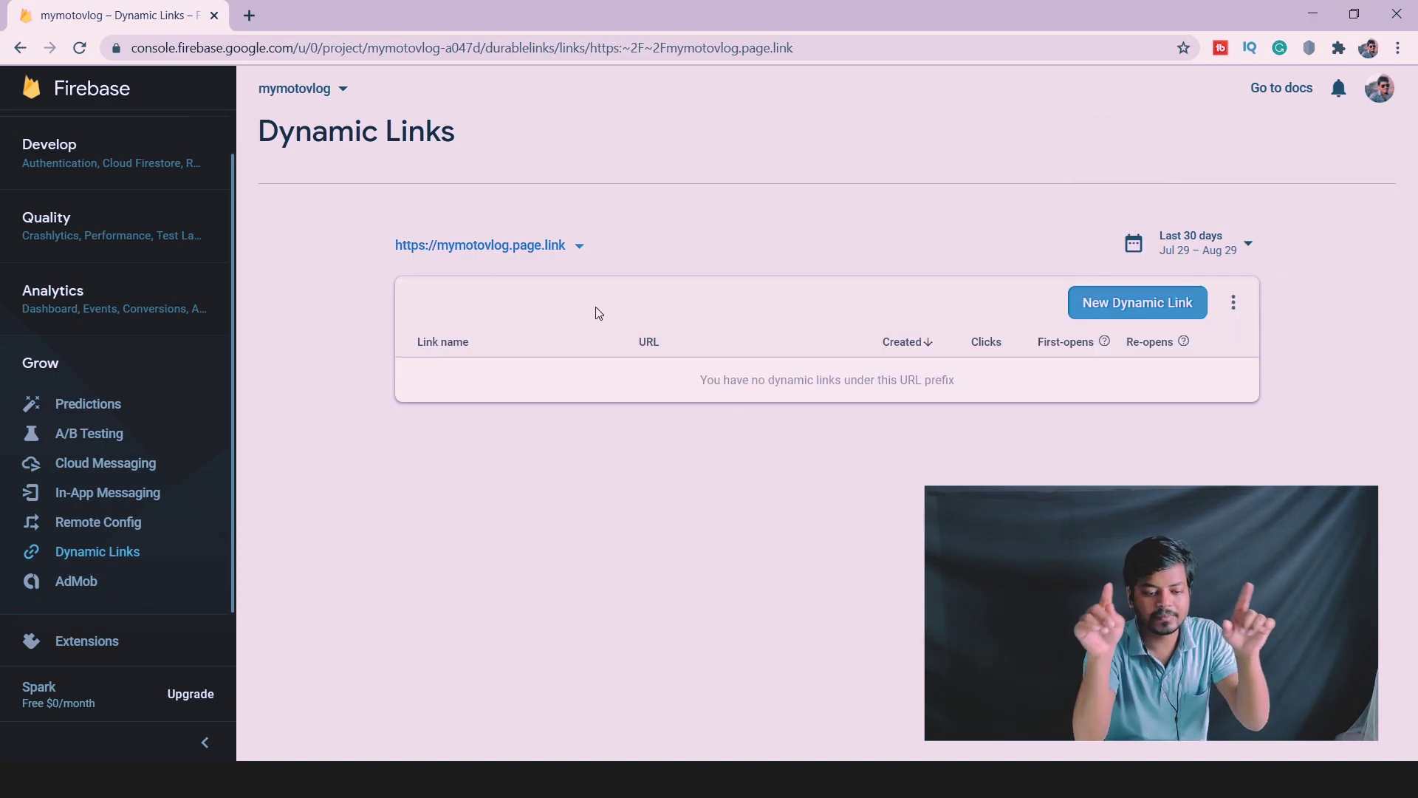
Start a new dynamic link with the short URL ending bike1review and proceed to its deep link settings
{"action": "left_click", "coordinate": [1105, 303]}
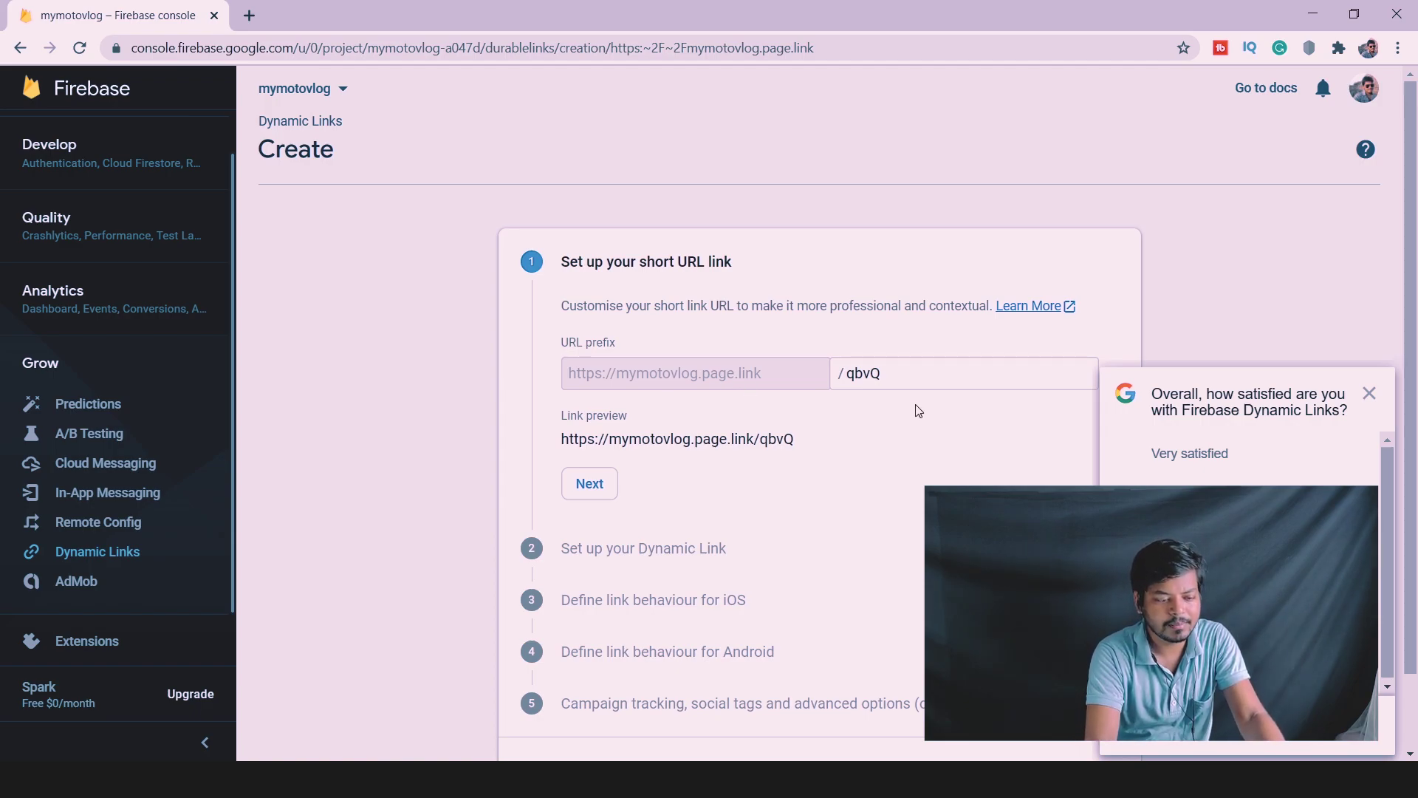
{"action": "left_click_drag", "start_coordinate": [921, 367], "coordinate": [822, 379]}
{"action": "type", "text": "bike1"}
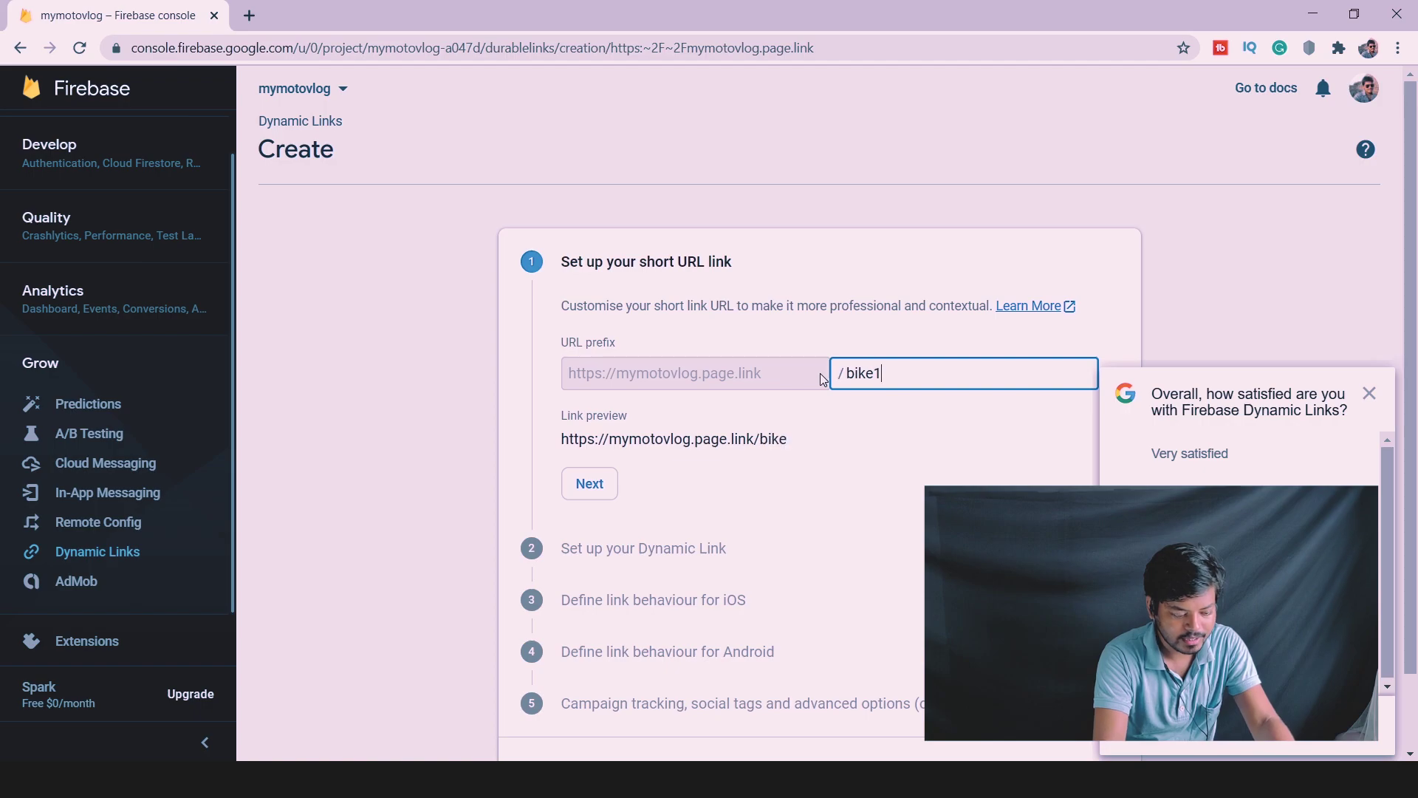
{"action": "type", "text": "review"}
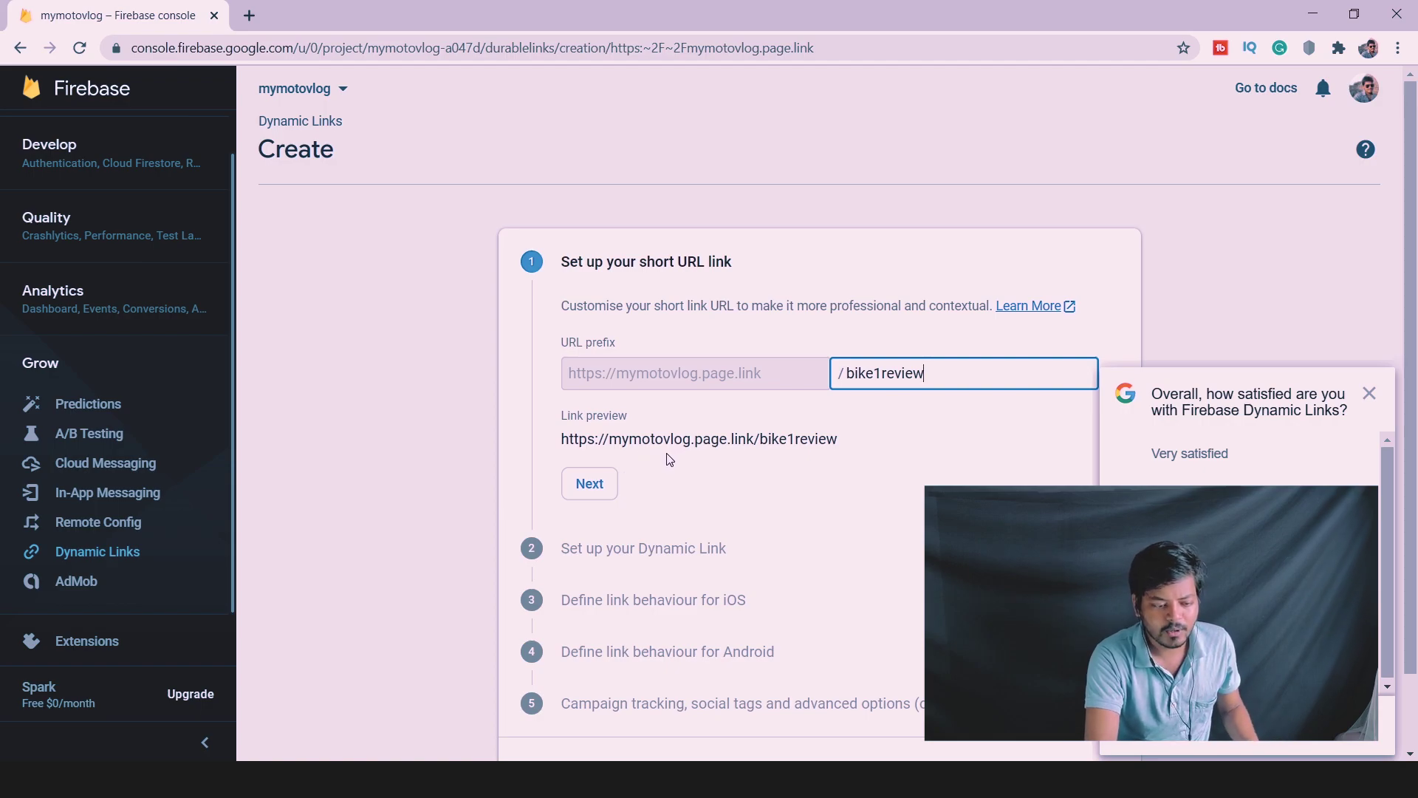
{"action": "left_click", "coordinate": [607, 485]}
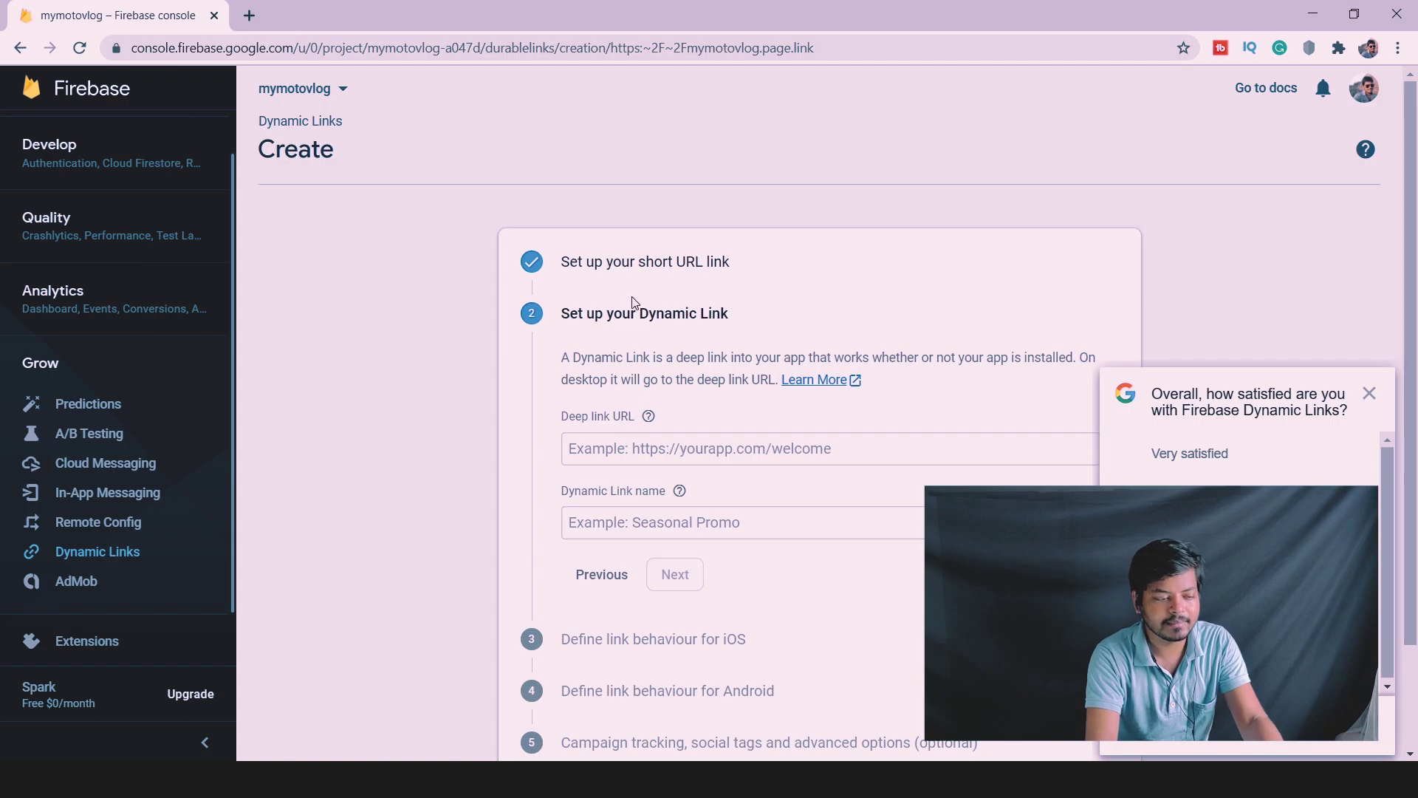
Open the YouTube video "How to hit EXPLORE Feed on Instagram Hindi 2020" in a new browser tab and copy its address
{"action": "left_click", "coordinate": [251, 15]}
{"action": "type", "text": "y"}
{"action": "key", "text": "Return"}
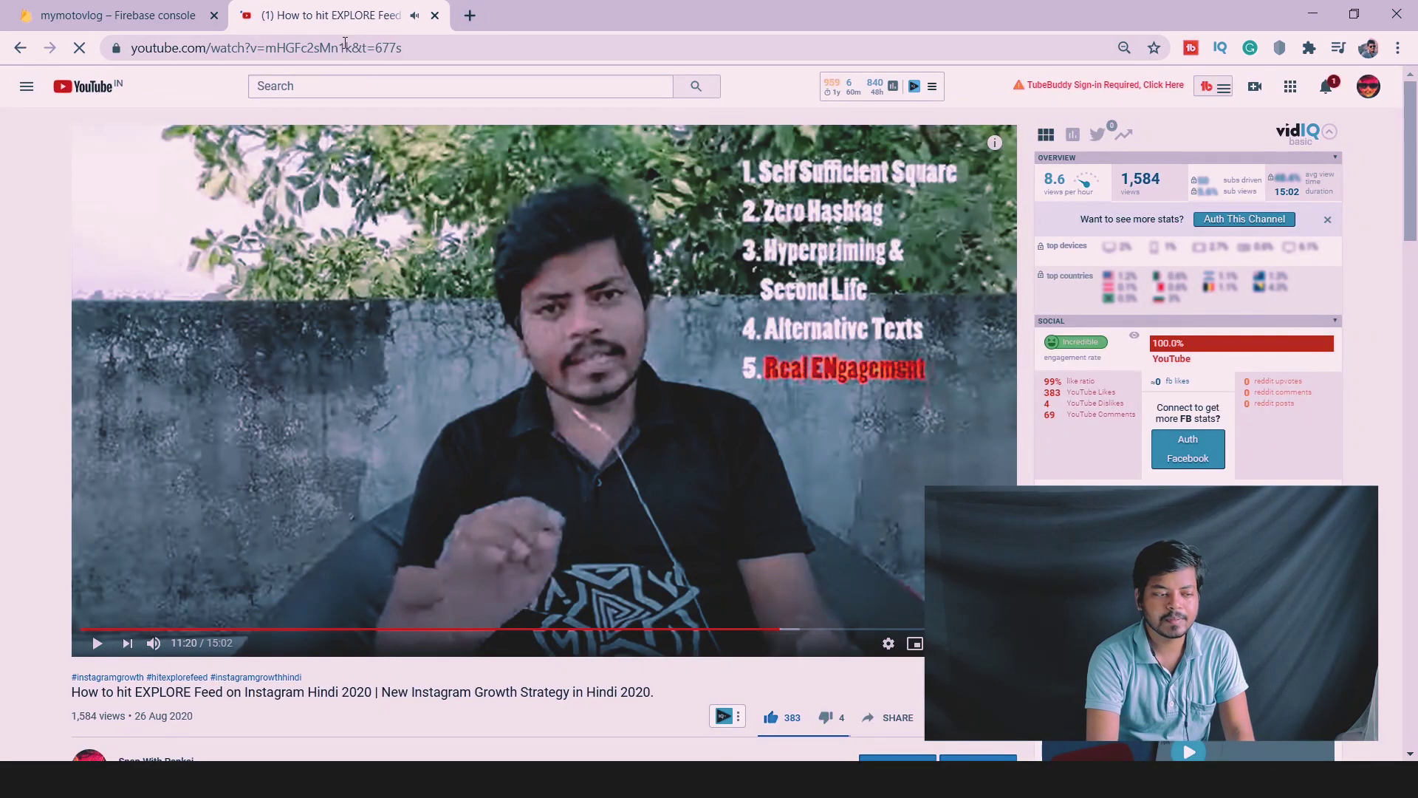
{"action": "left_click", "coordinate": [343, 44]}
{"action": "key", "text": "ctrl+c"}
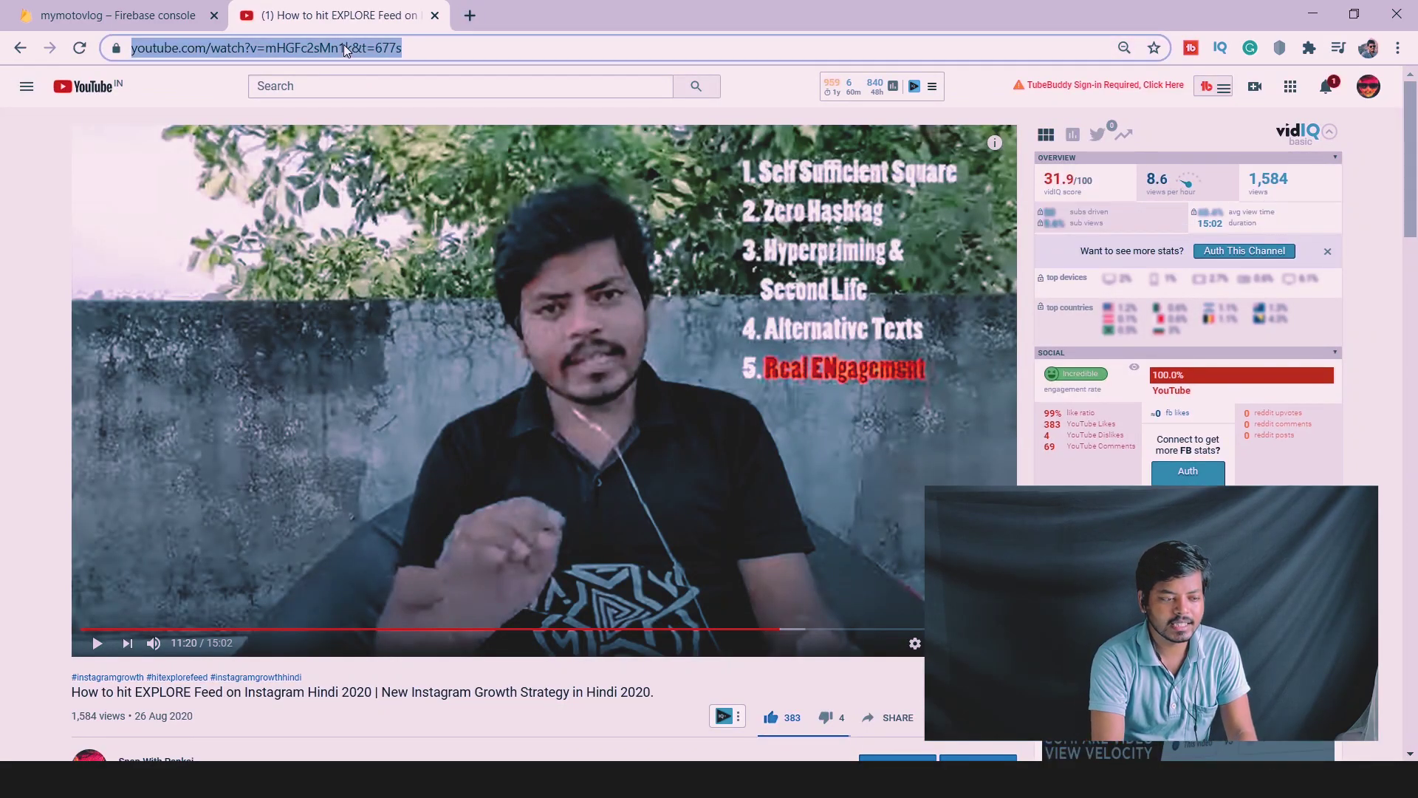
Back in the Firebase console, set the deep link URL to the copied YouTube address, name the link "bike 1 review" and continue
{"action": "left_click", "coordinate": [118, 15]}
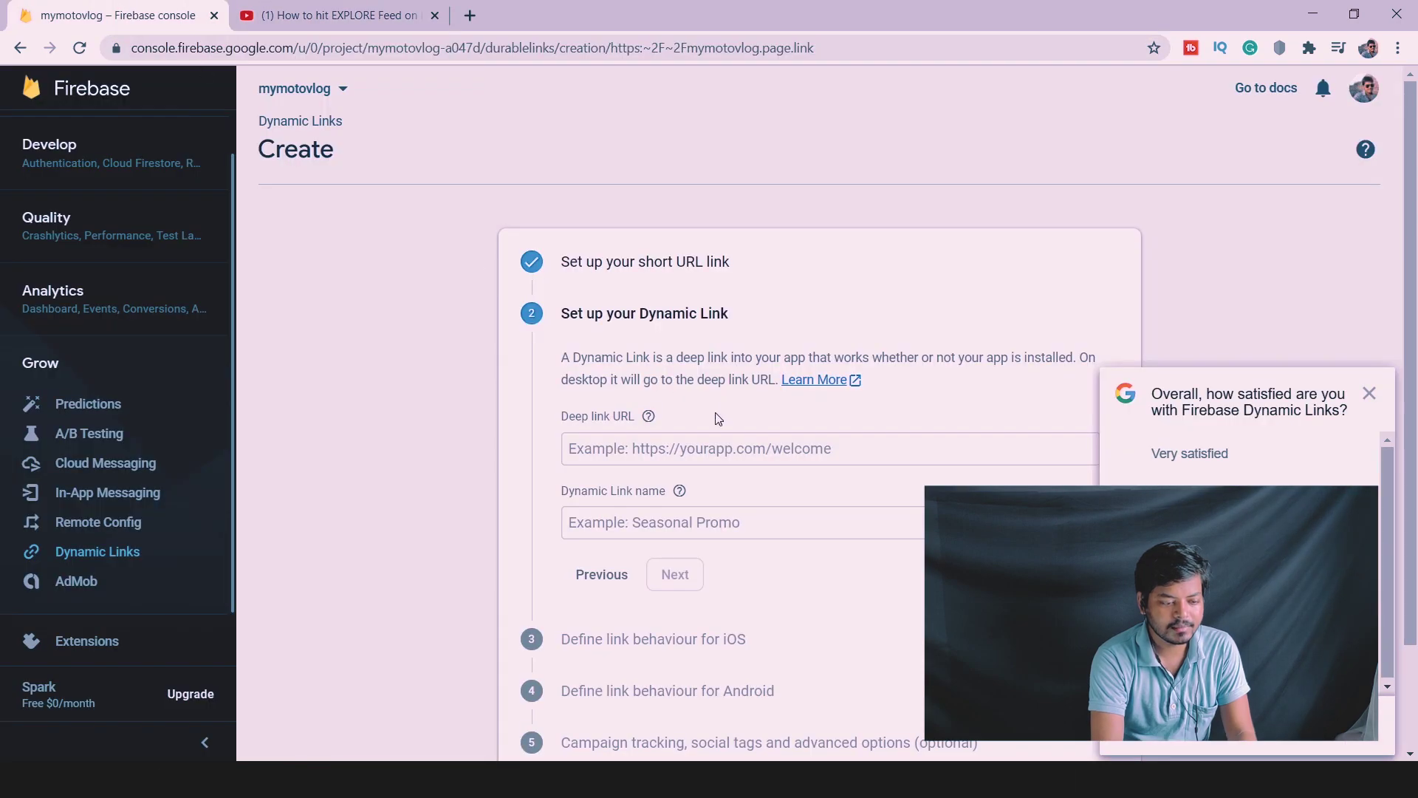
{"action": "left_click", "coordinate": [720, 454]}
{"action": "key", "text": "ctrl+v"}
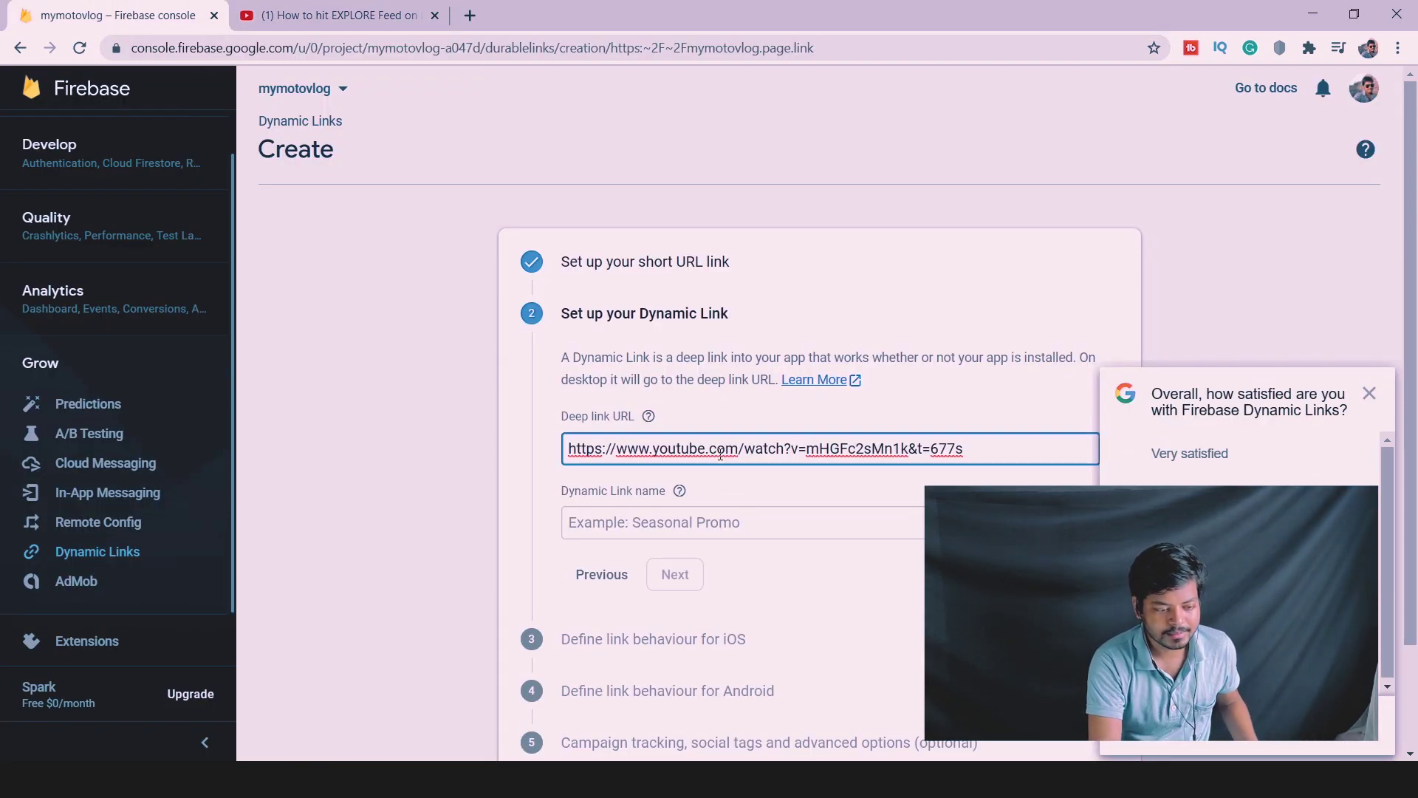
{"action": "scroll", "coordinate": [728, 526], "scroll_direction": "down", "scroll_amount": 2}
{"action": "left_click", "coordinate": [751, 405]}
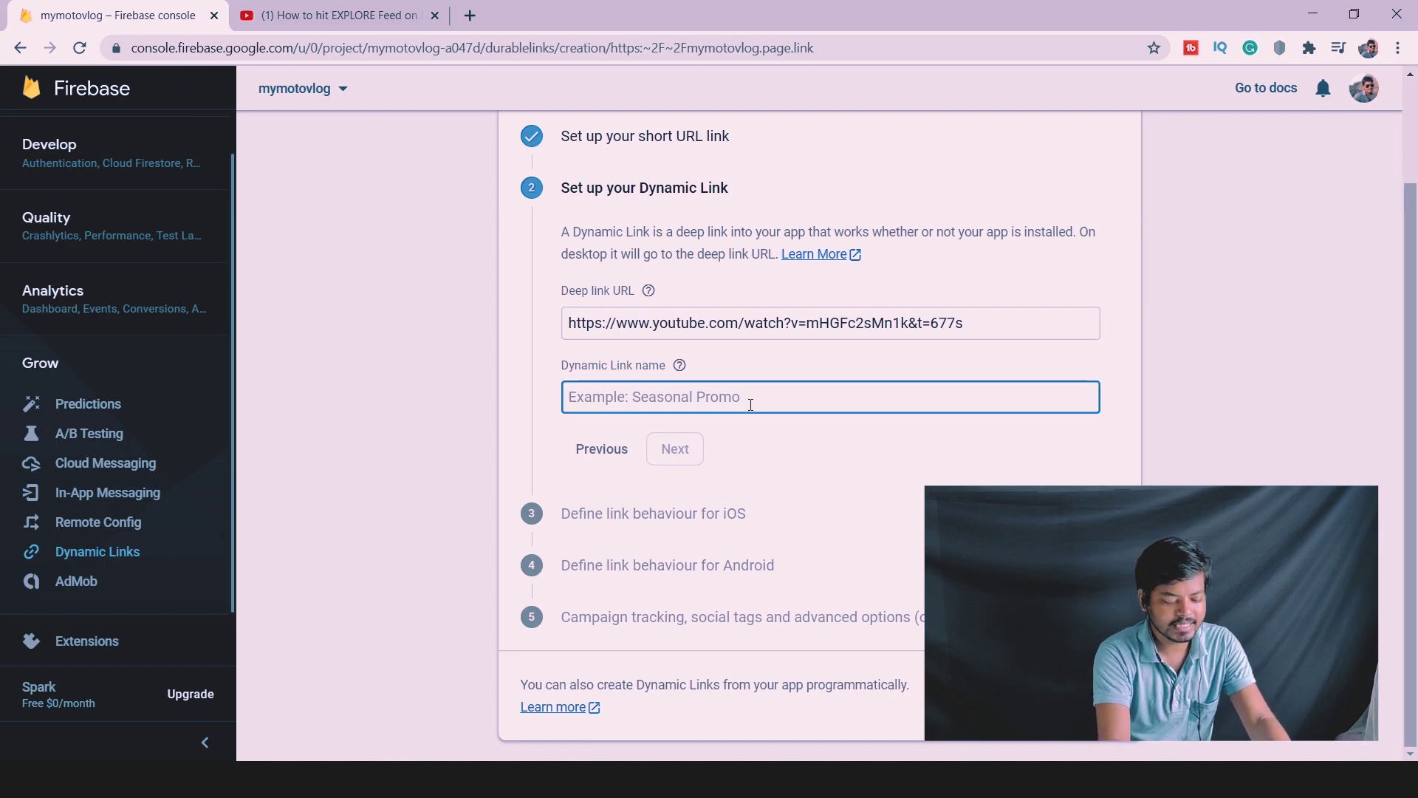
{"action": "type", "text": "bike 1"}
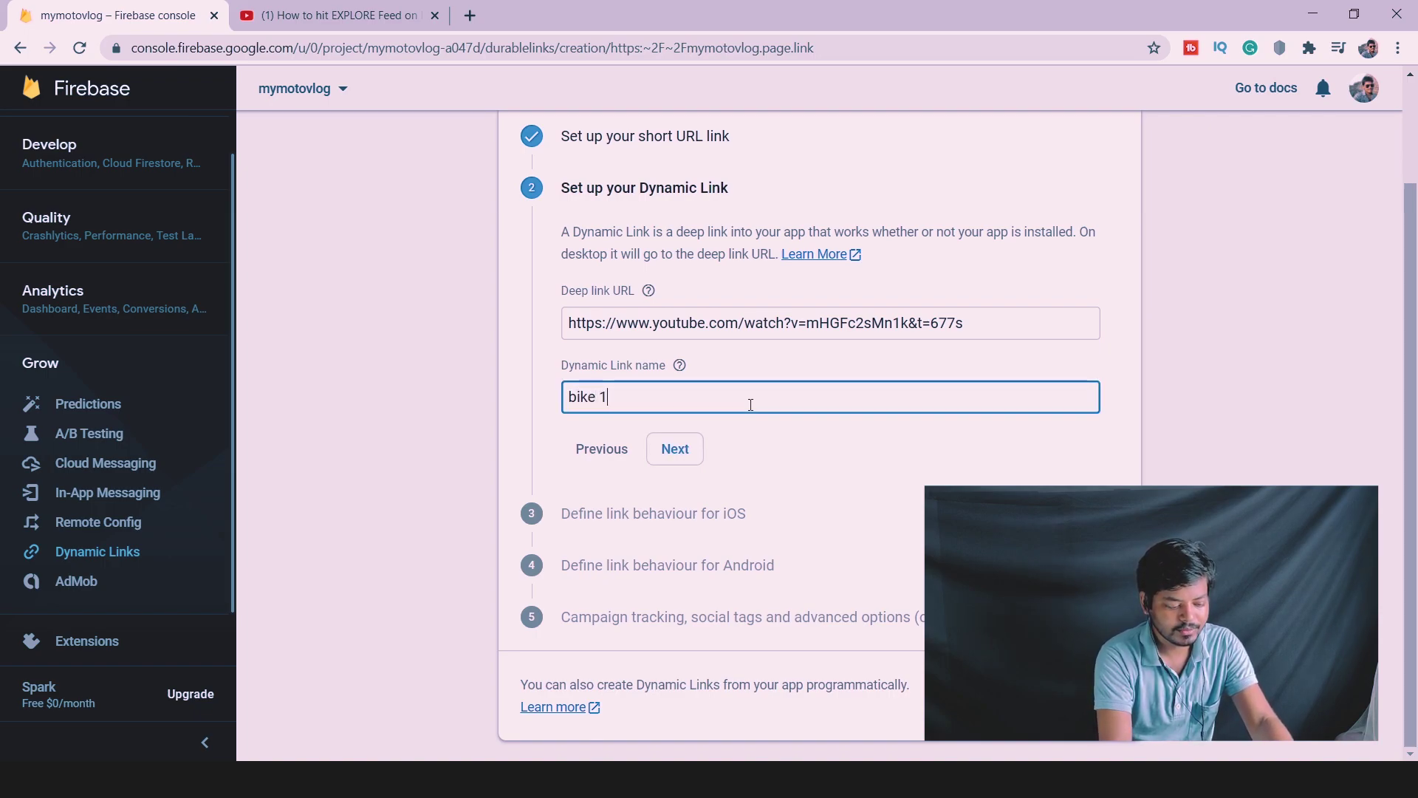
{"action": "type", "text": " review"}
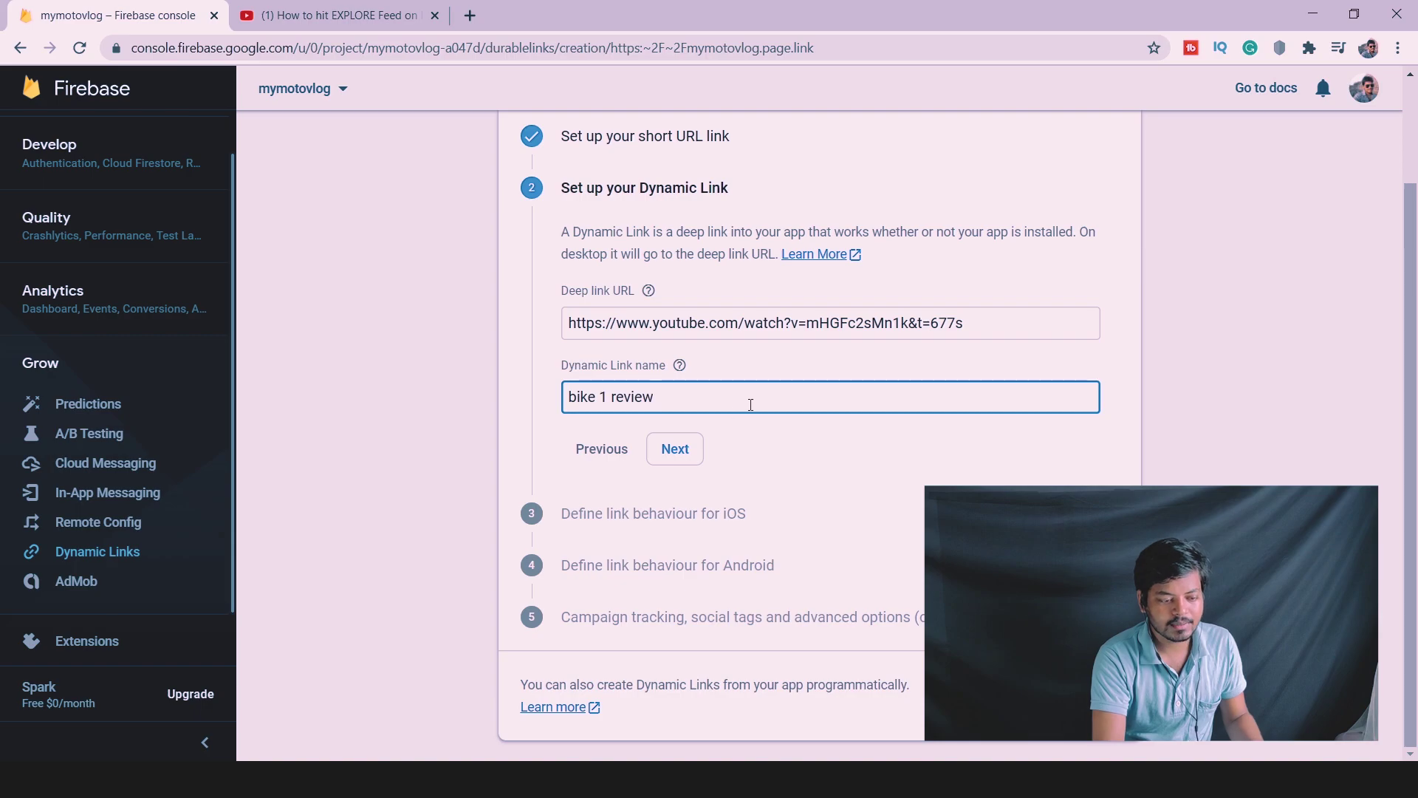
{"action": "left_click", "coordinate": [652, 449]}
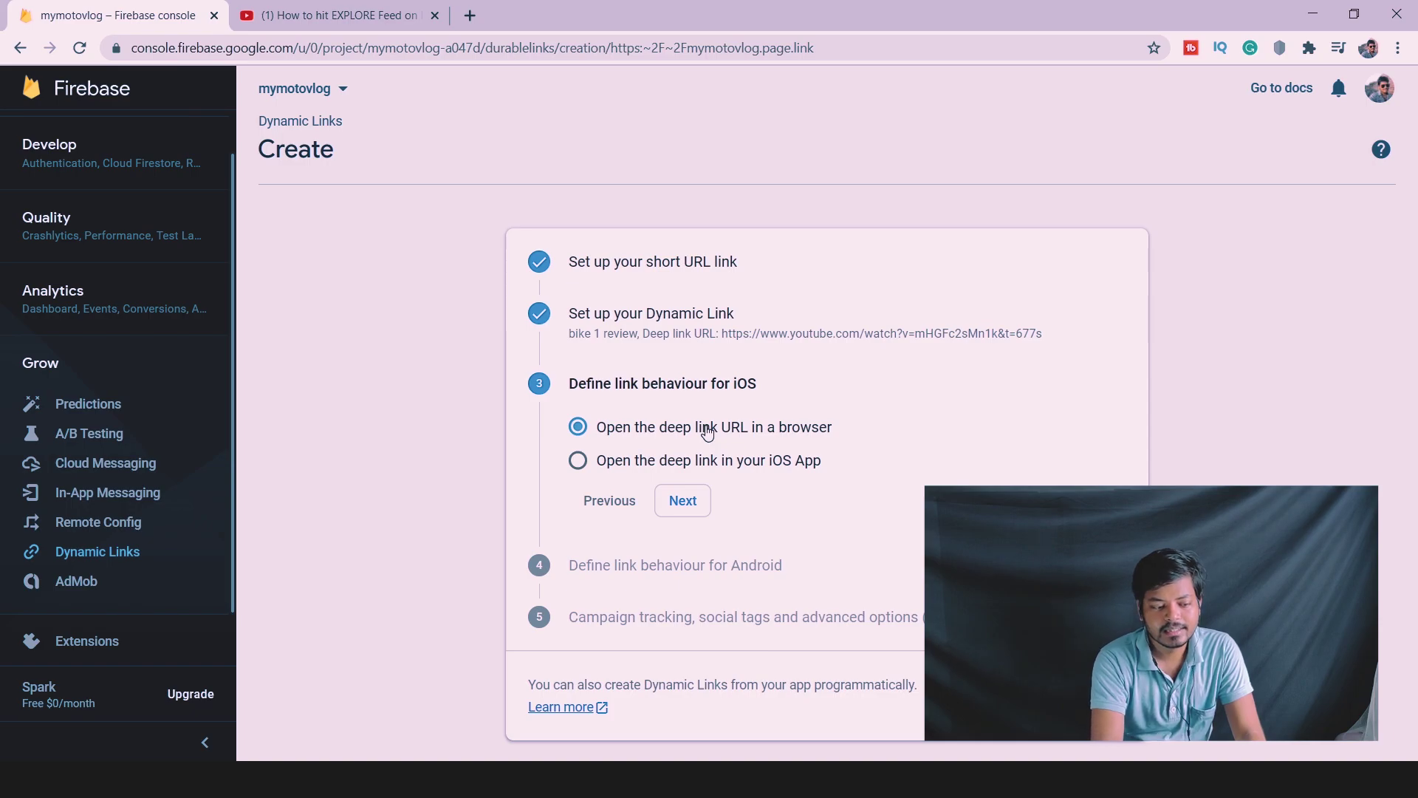
Keep opening the deep link URL in a browser for iOS and Android, and create the dynamic link without optional settings
{"action": "left_click", "coordinate": [683, 501]}
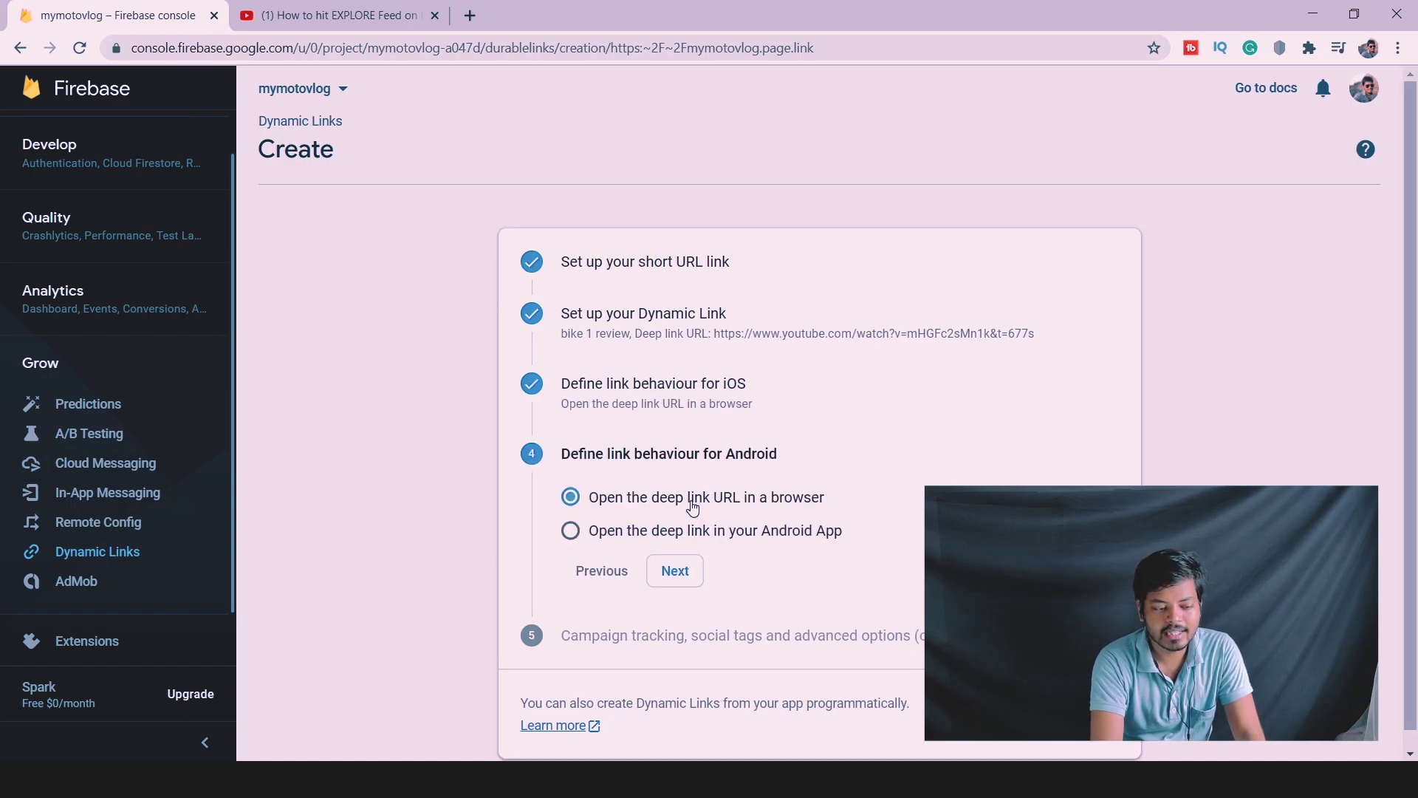
{"action": "left_click", "coordinate": [682, 572]}
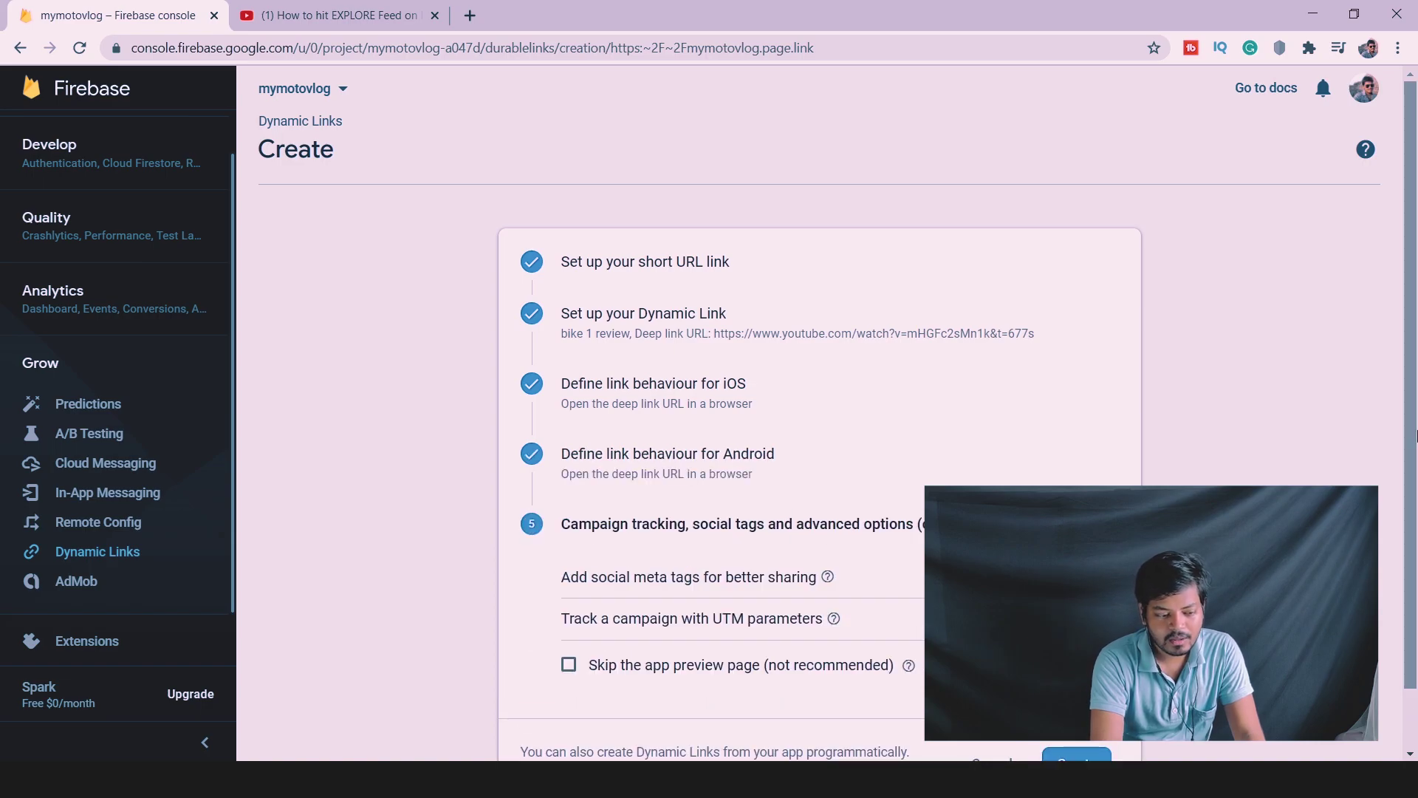
{"action": "scroll", "coordinate": [685, 575], "scroll_direction": "down", "scroll_amount": 1}
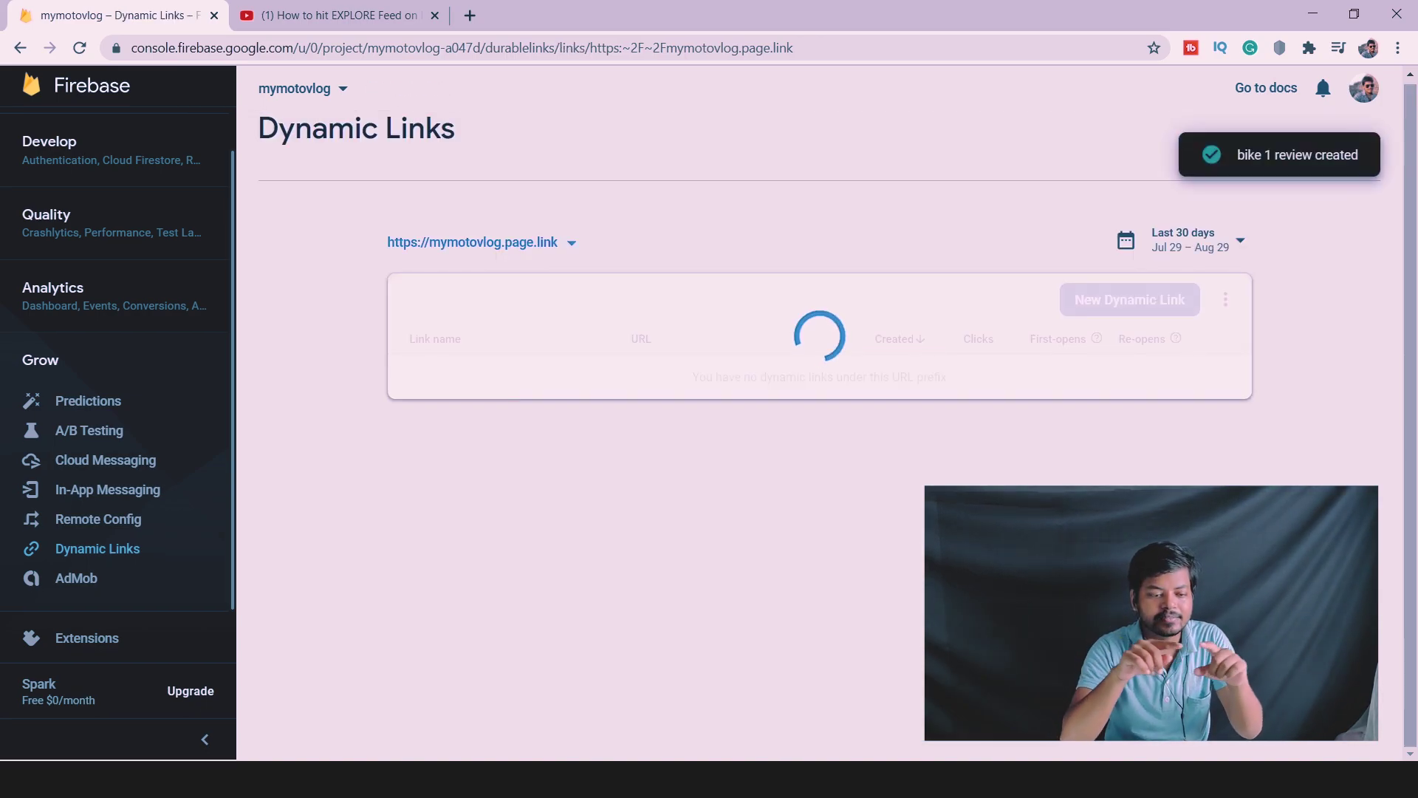
{"action": "mouse_move", "coordinate": [766, 396]}
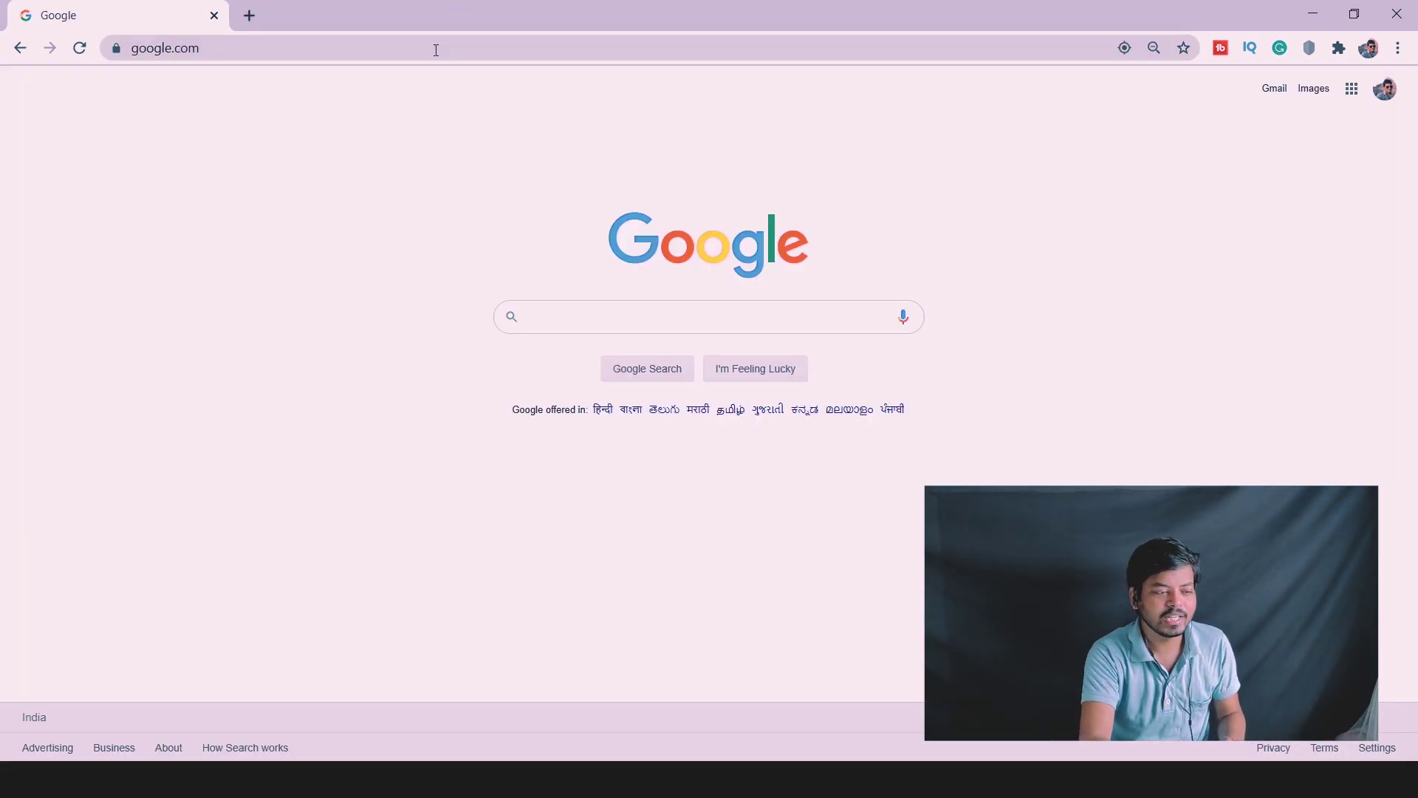
Open the URLgenius website at app.urlgeni.us
{"action": "left_click", "coordinate": [435, 51]}
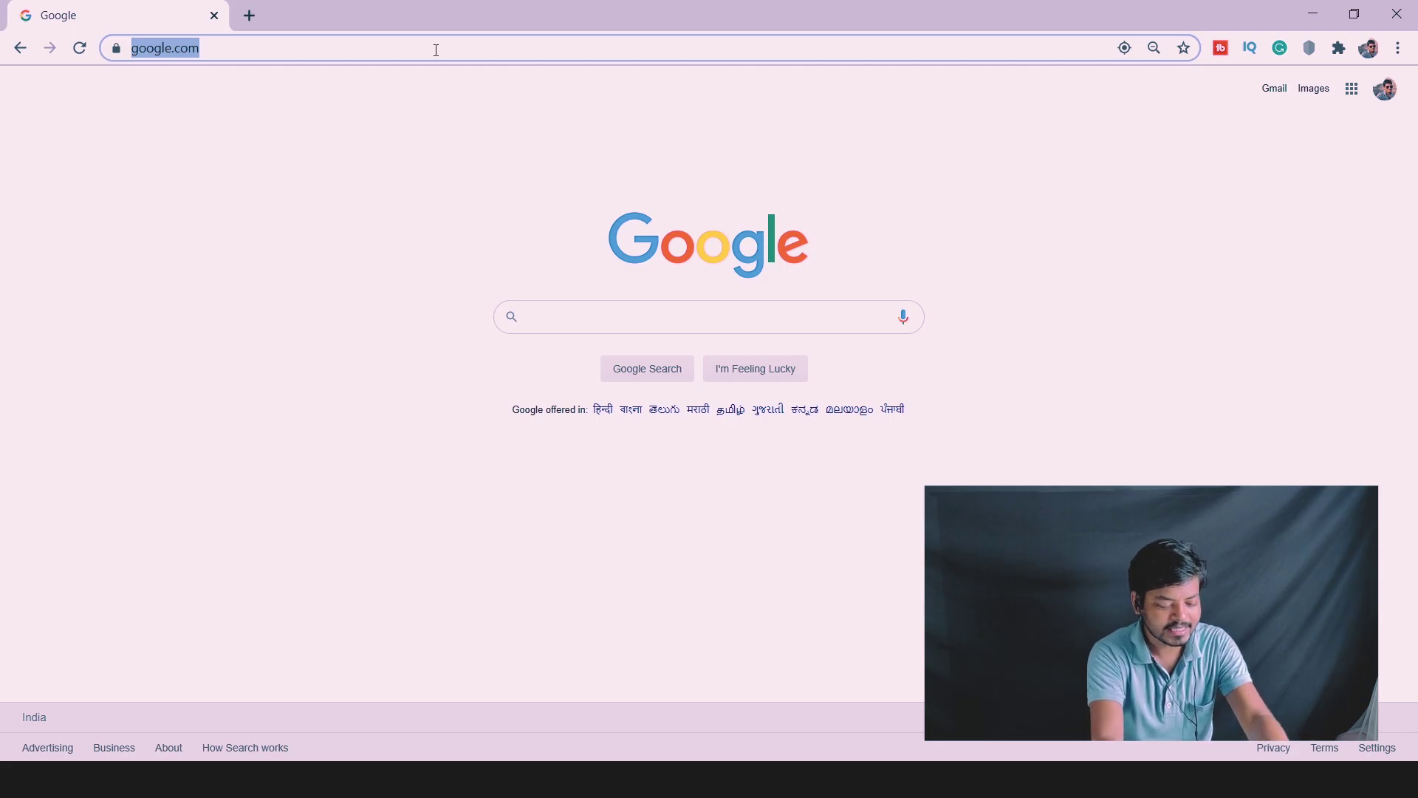
{"action": "type", "text": "a"}
{"action": "key", "text": "BackSpace"}
{"action": "type", "text": "u"}
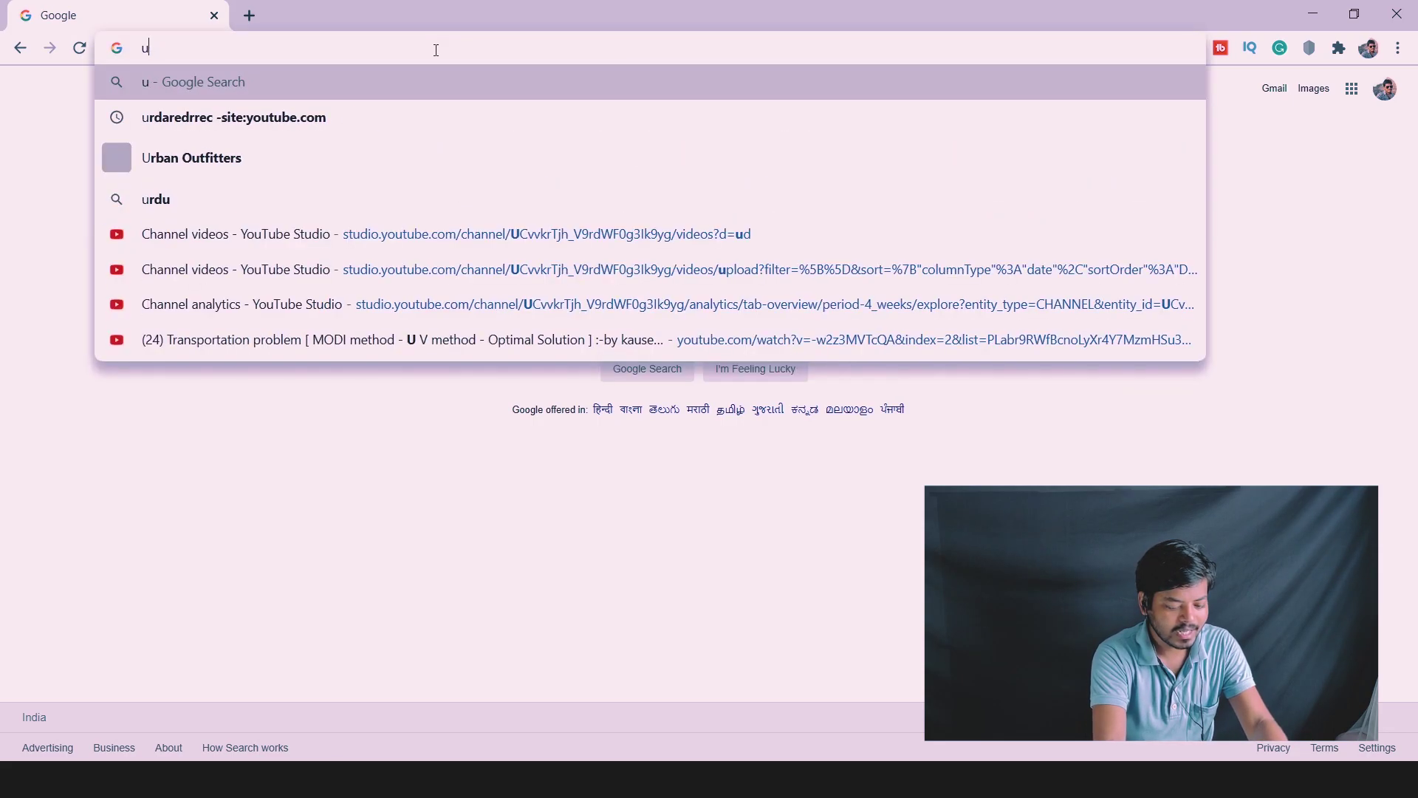
{"action": "key", "text": "BackSpace"}
{"action": "type", "text": "app."}
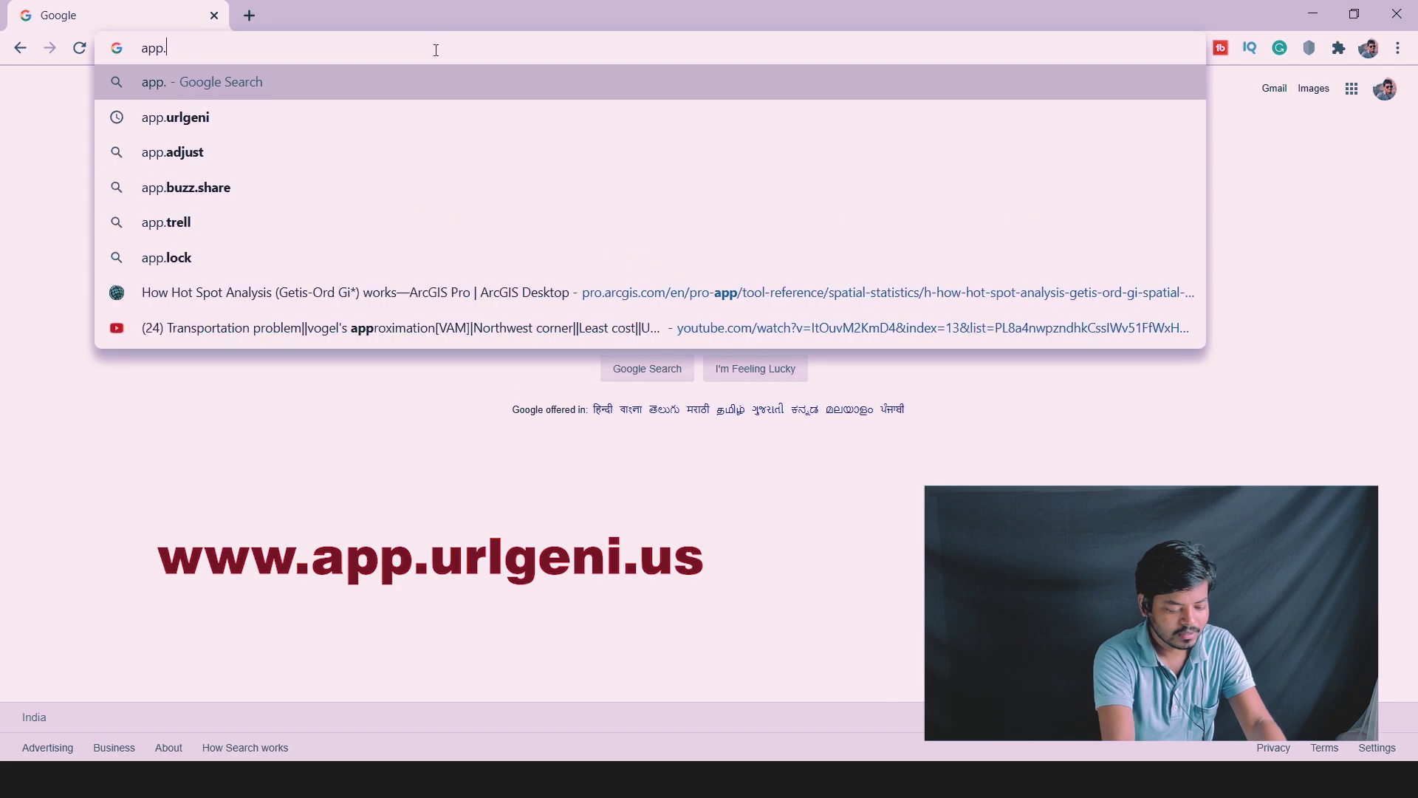
{"action": "type", "text": "urlgeni"}
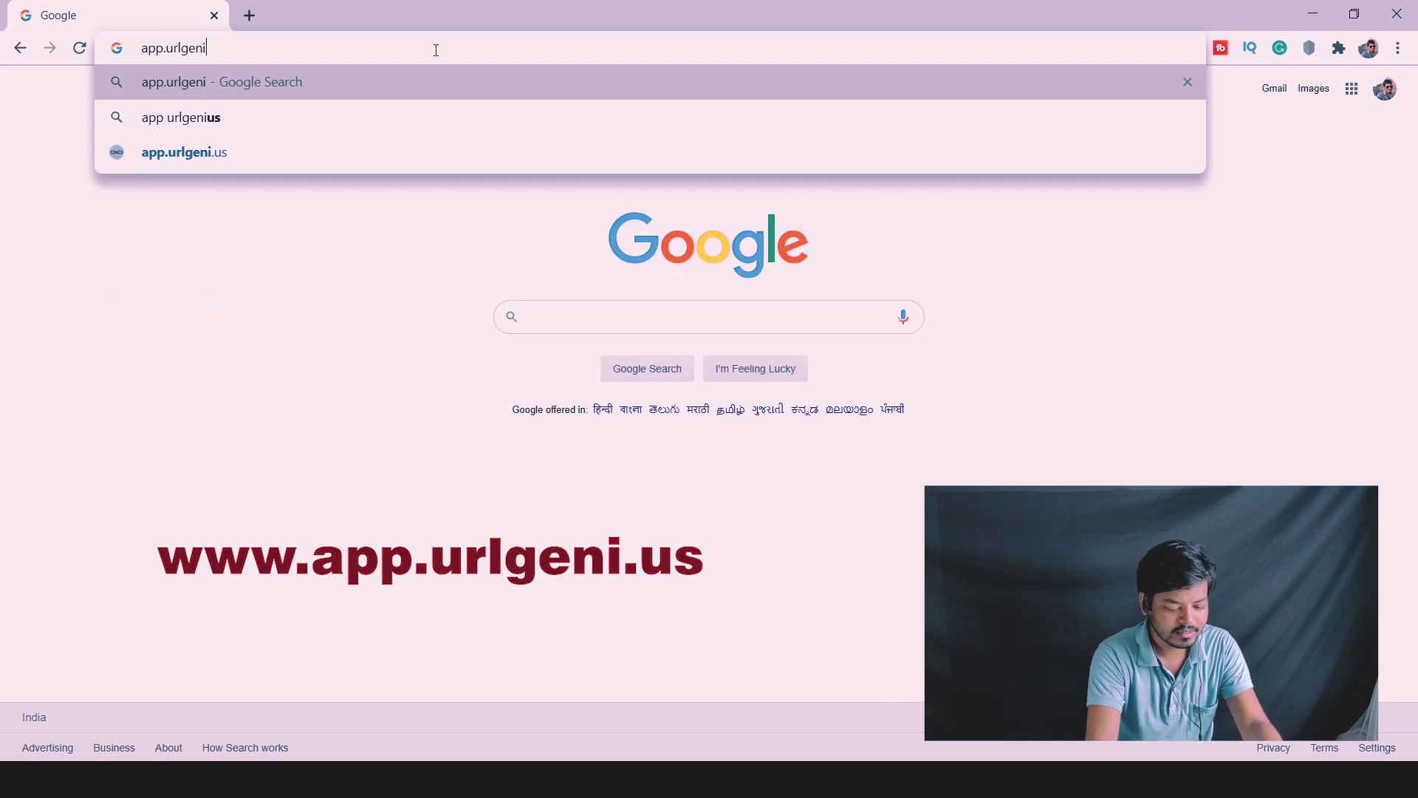
{"action": "type", "text": ".us"}
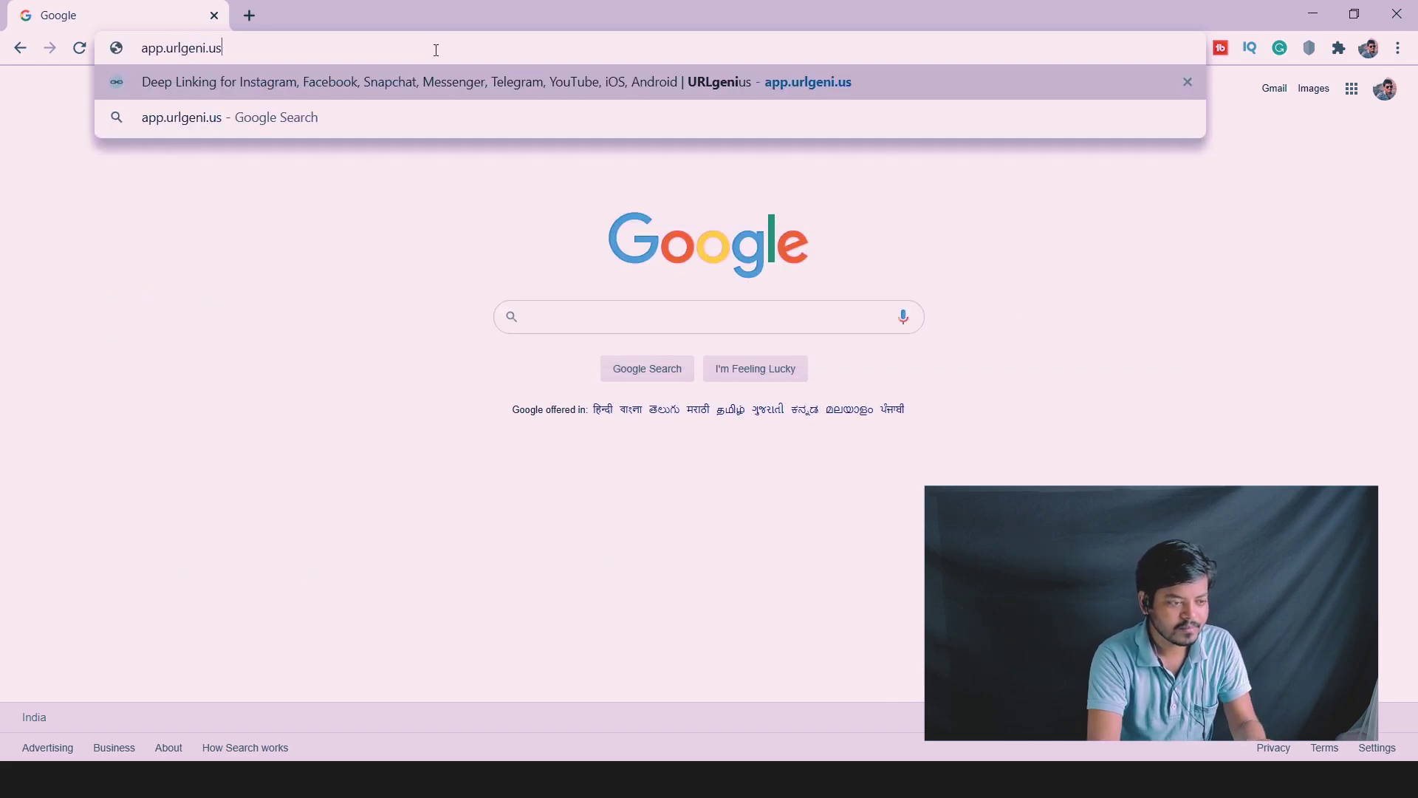
{"action": "key", "text": "Return"}
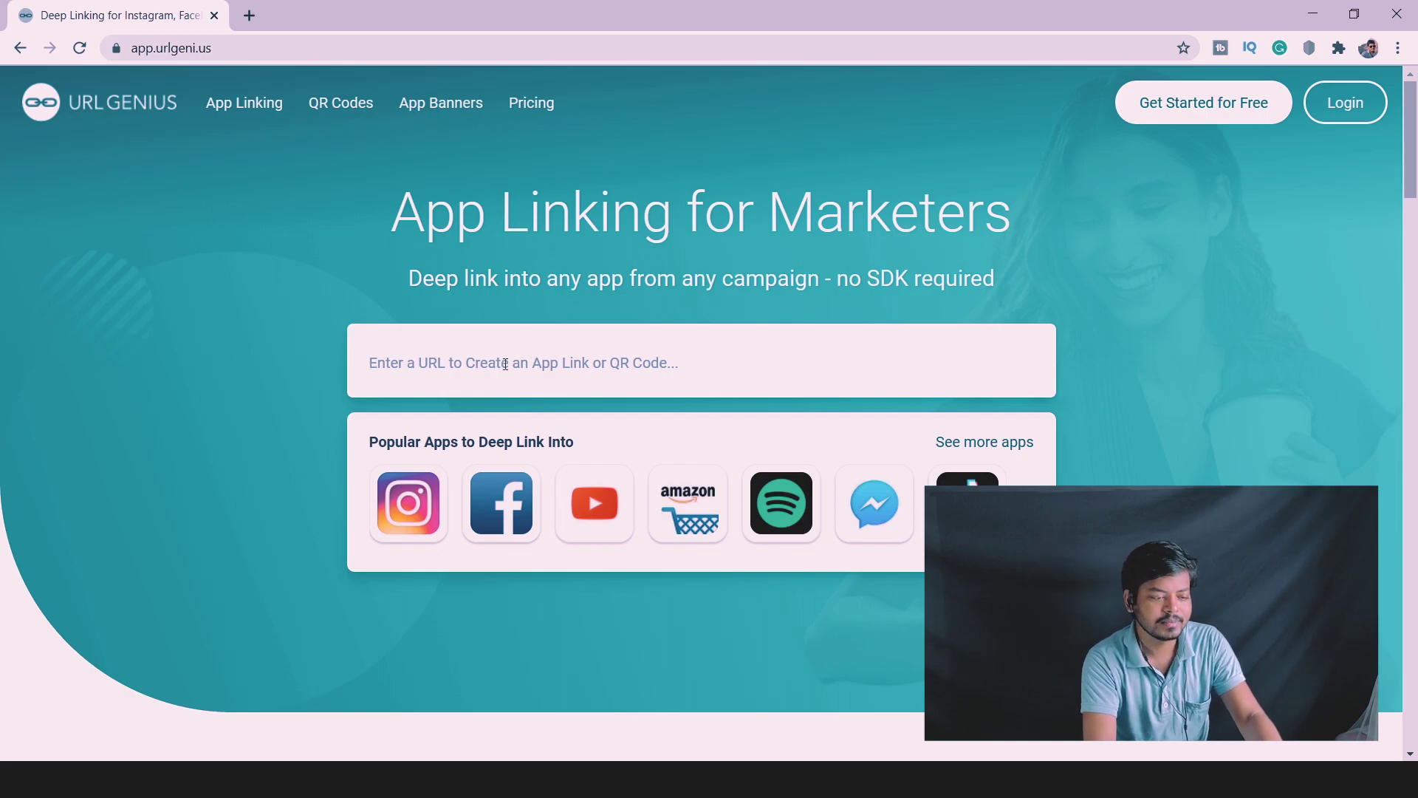
Generate app links from the copied YouTube video address and copy the iPhone/iPad link used when the app is installed
{"action": "key", "text": "ctrl+v"}
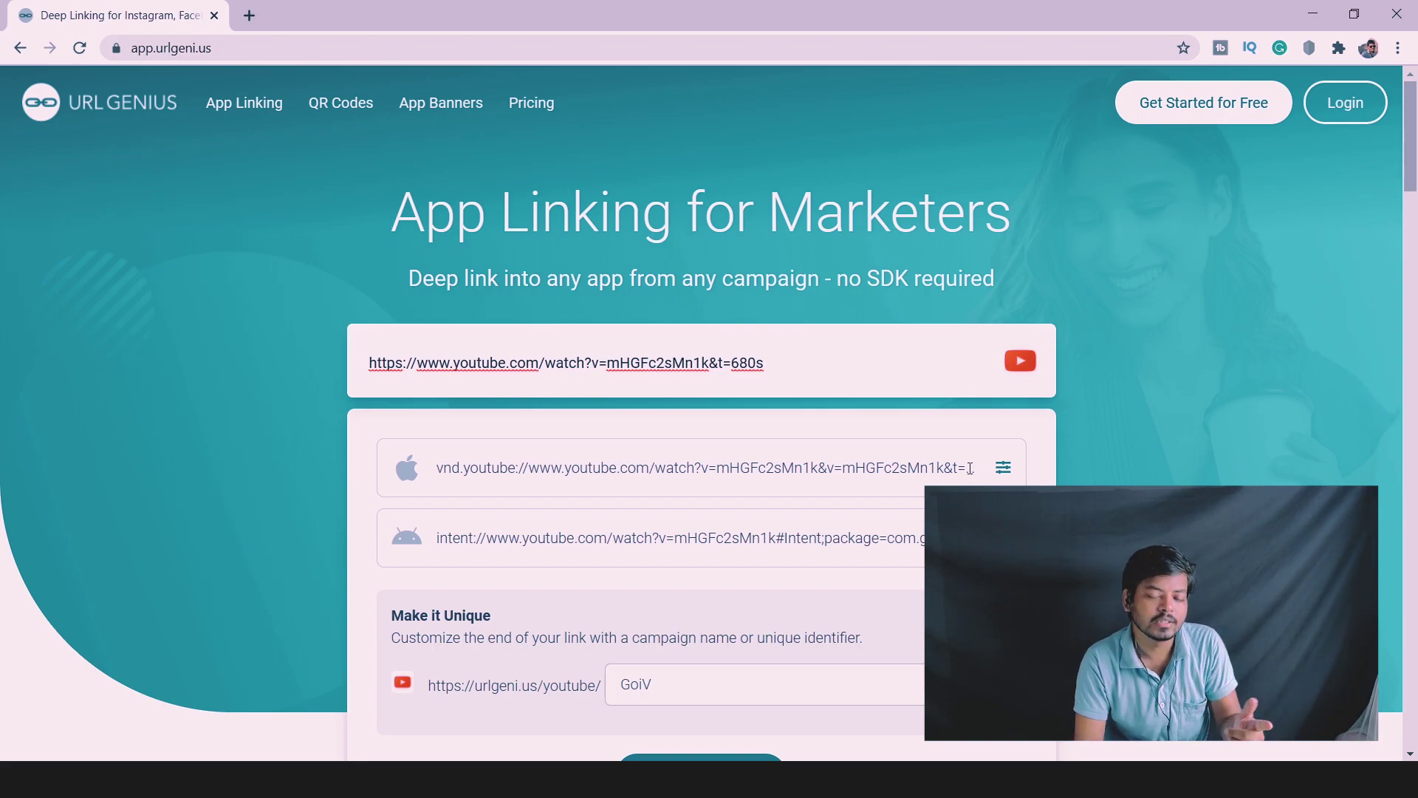
{"action": "left_click", "coordinate": [948, 469]}
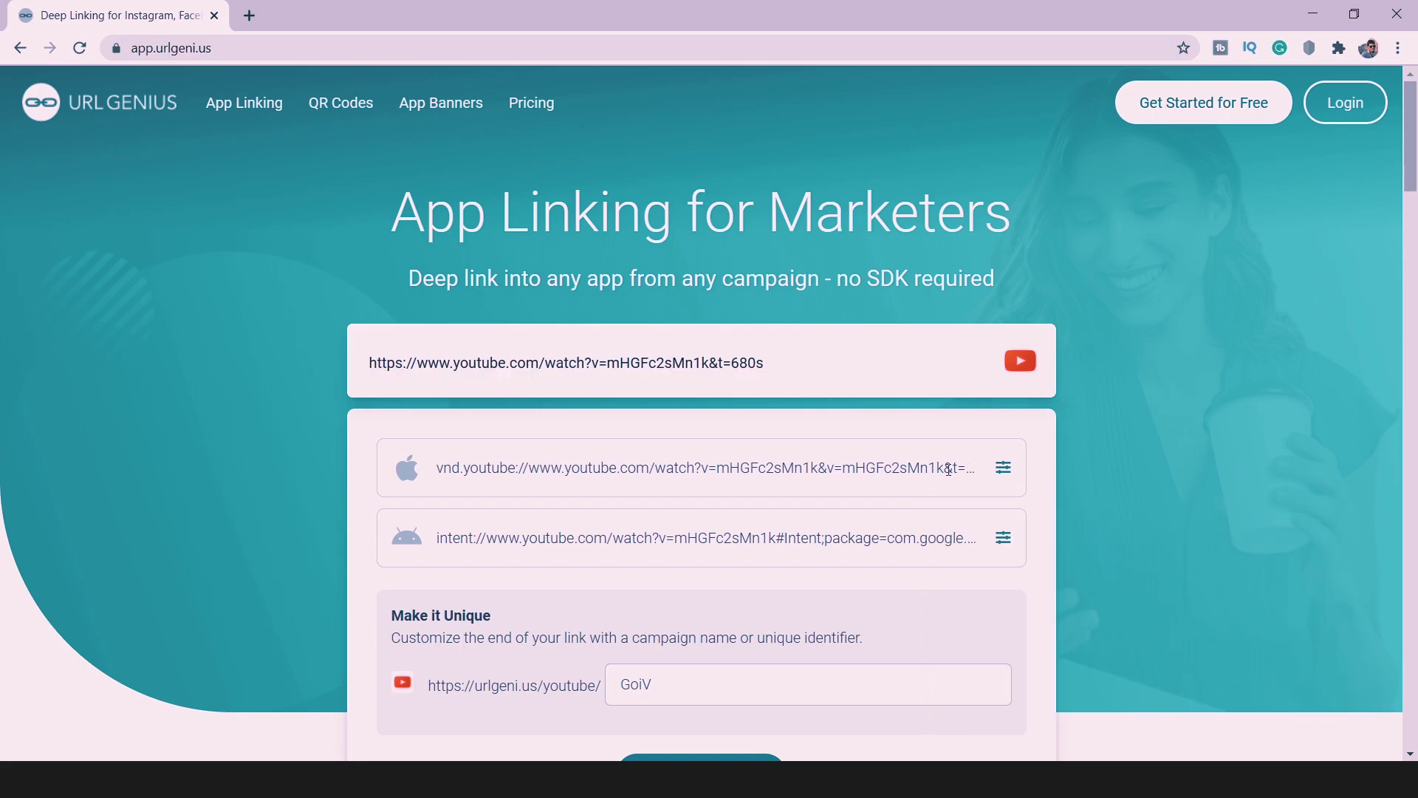
{"action": "left_click", "coordinate": [1002, 467]}
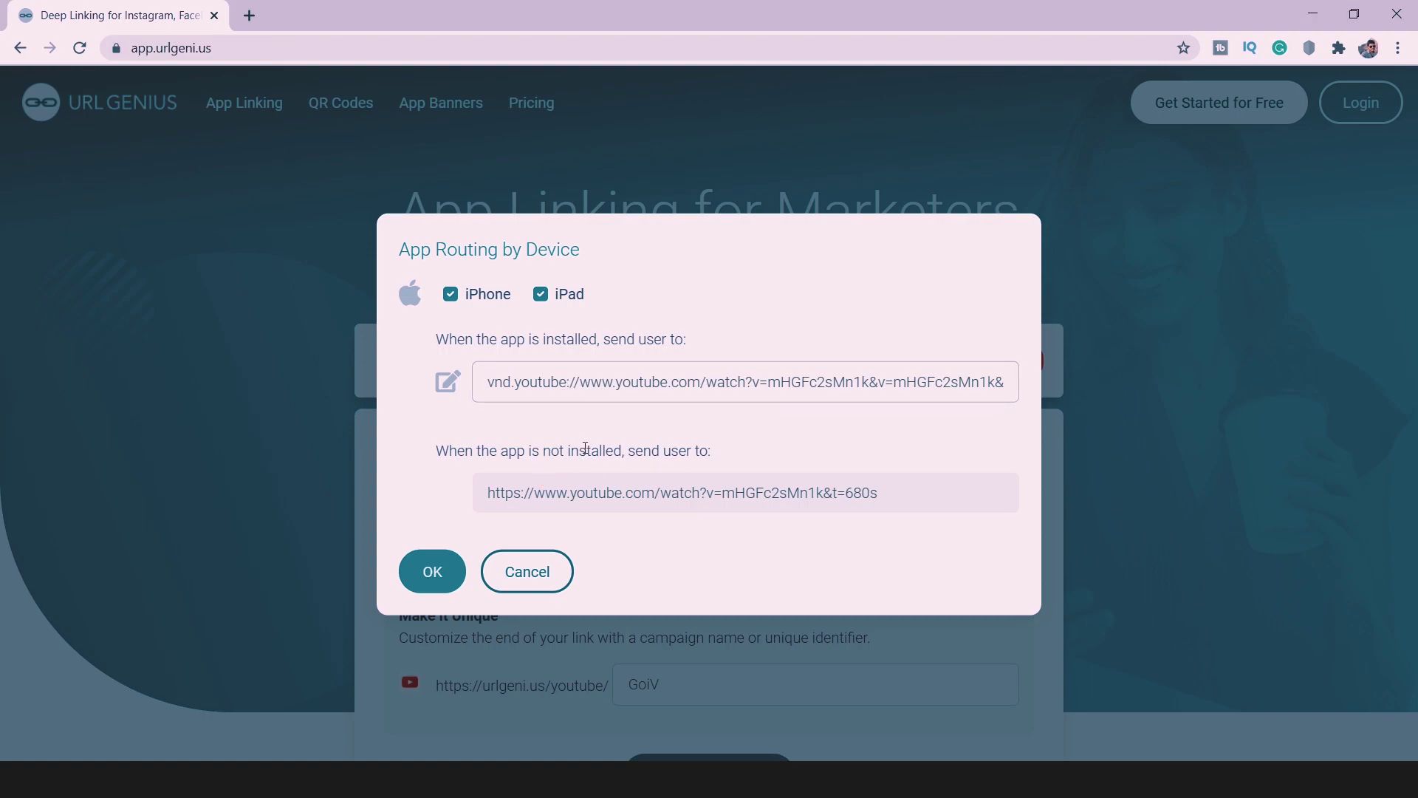
{"action": "left_click", "coordinate": [787, 384]}
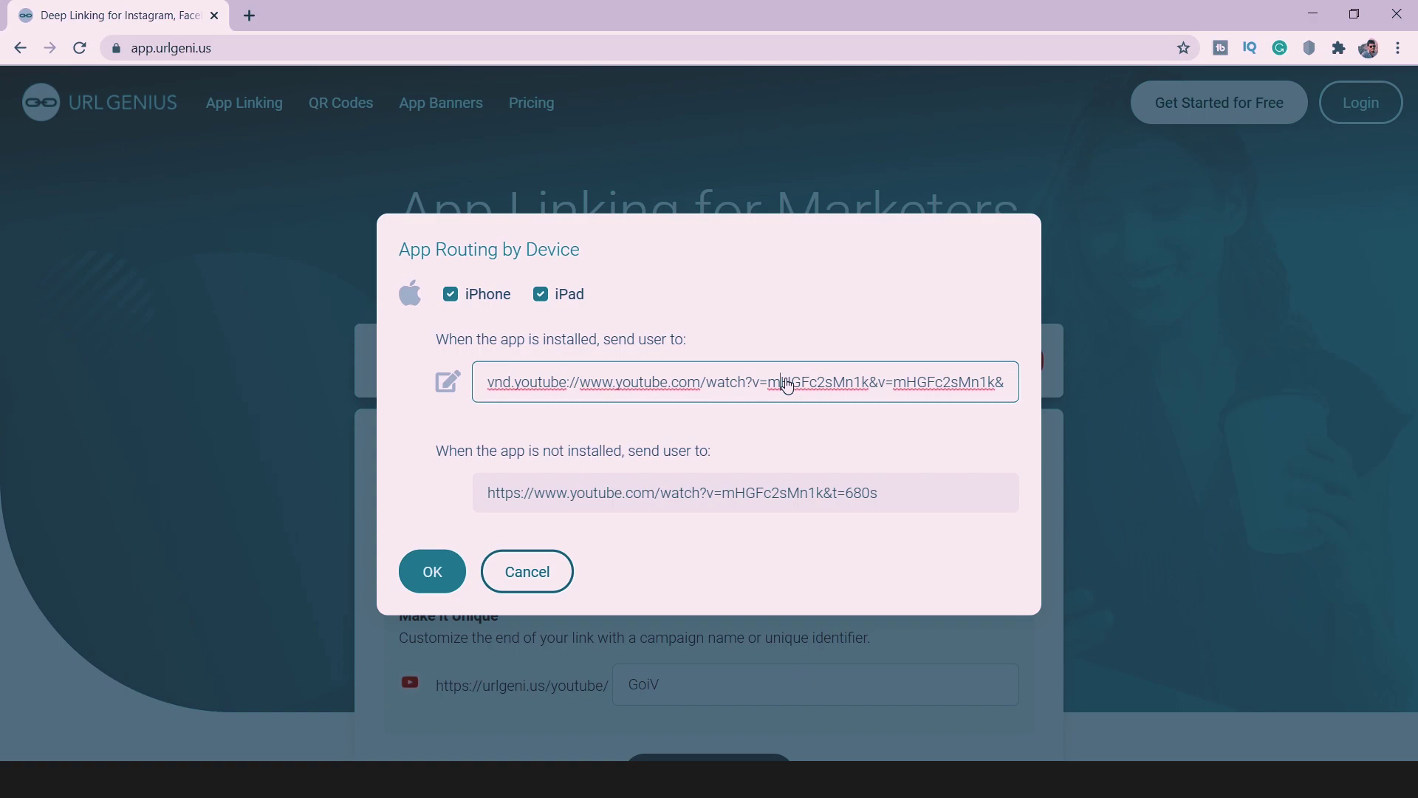
{"action": "key", "text": "ctrl+a"}
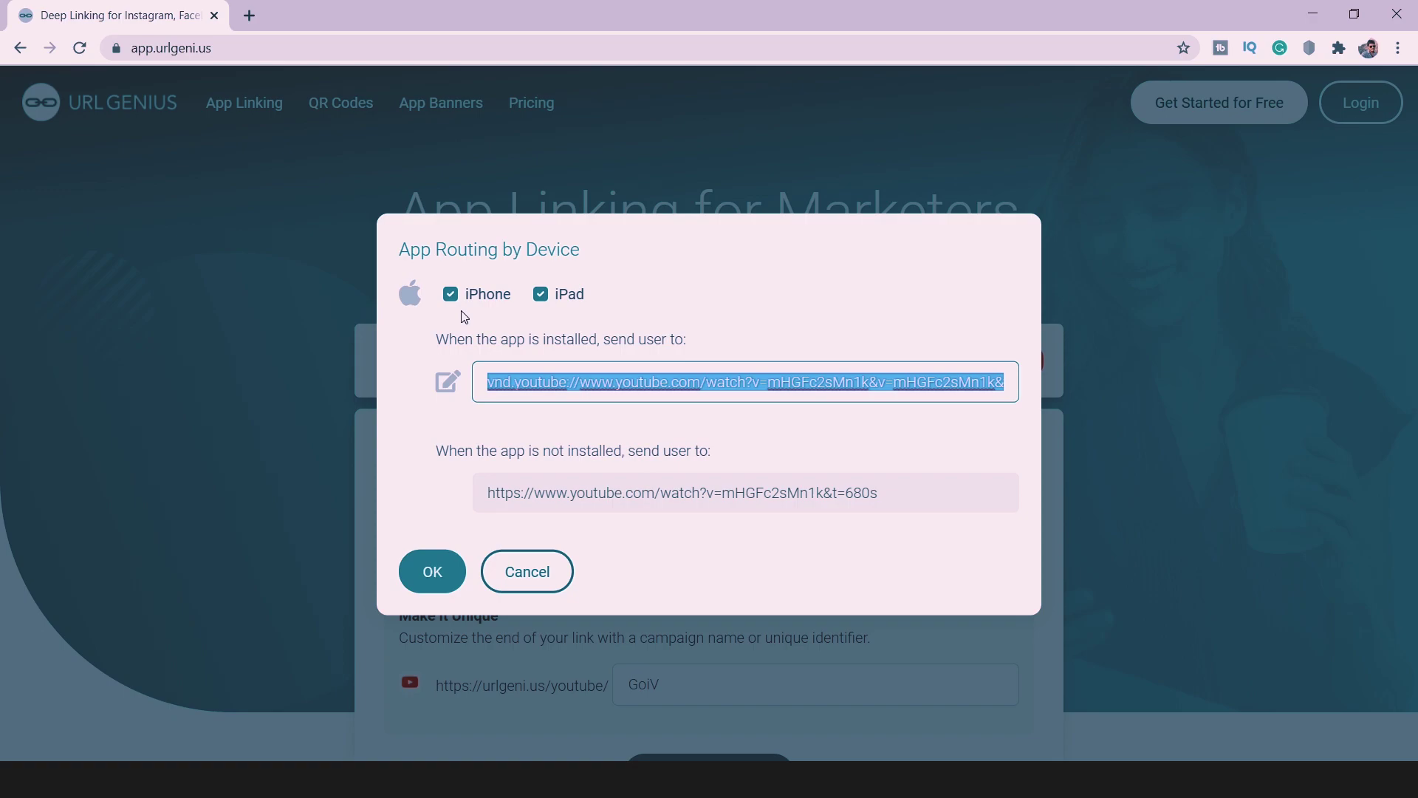
Search for "short url" in a new browser tab and open the ShortURL website at shorturl.at
{"action": "left_click", "coordinate": [250, 16]}
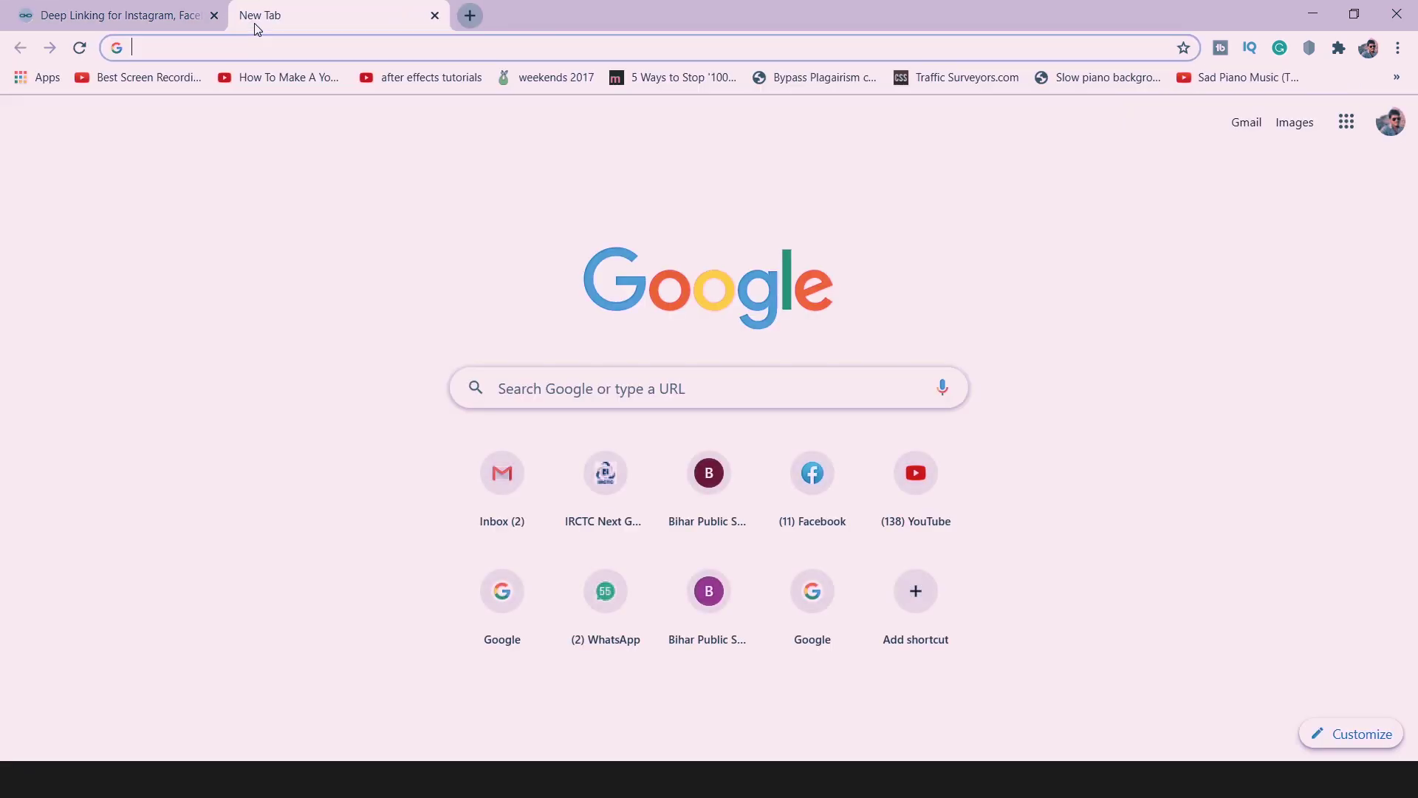
{"action": "type", "text": "shorturl"}
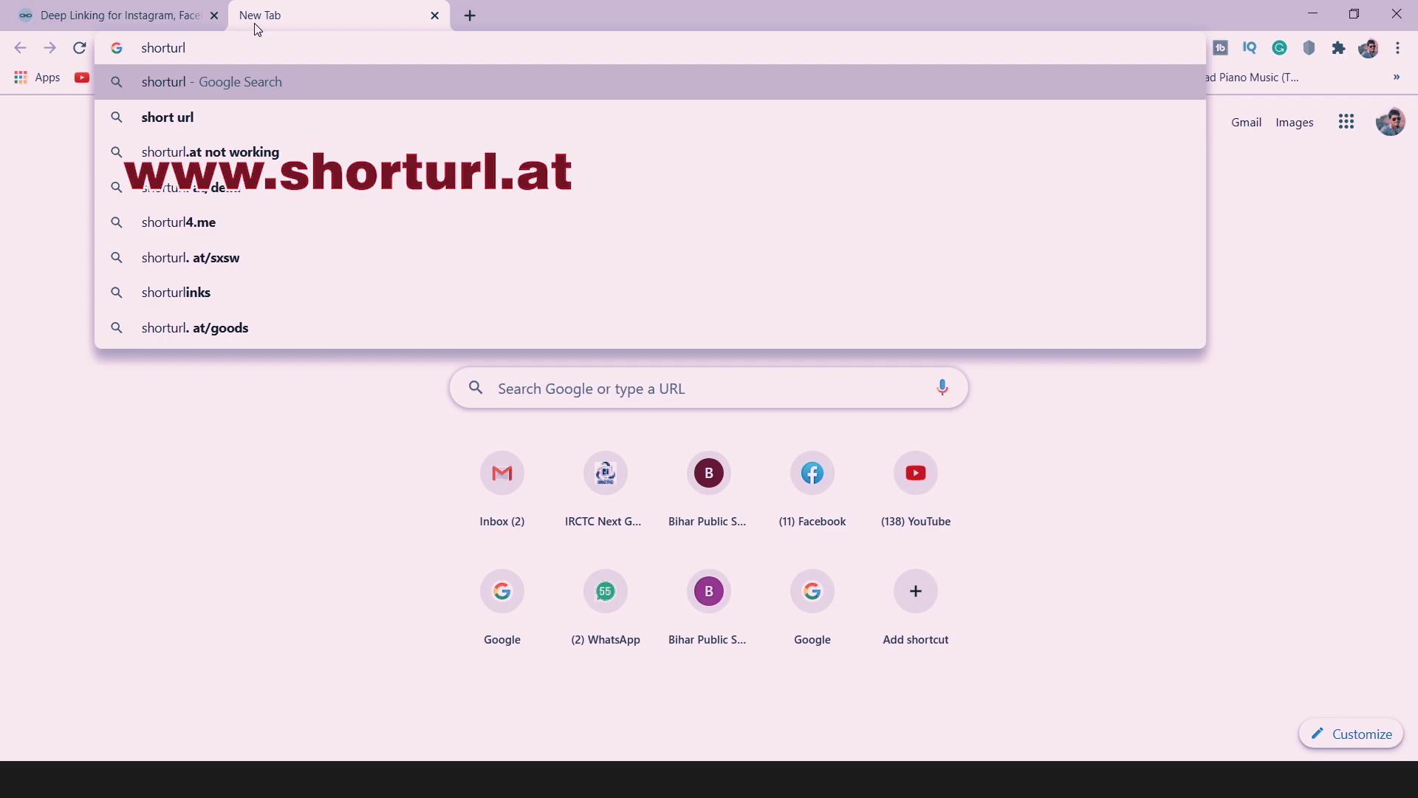
{"action": "key", "text": "Down"}
{"action": "key", "text": "Return"}
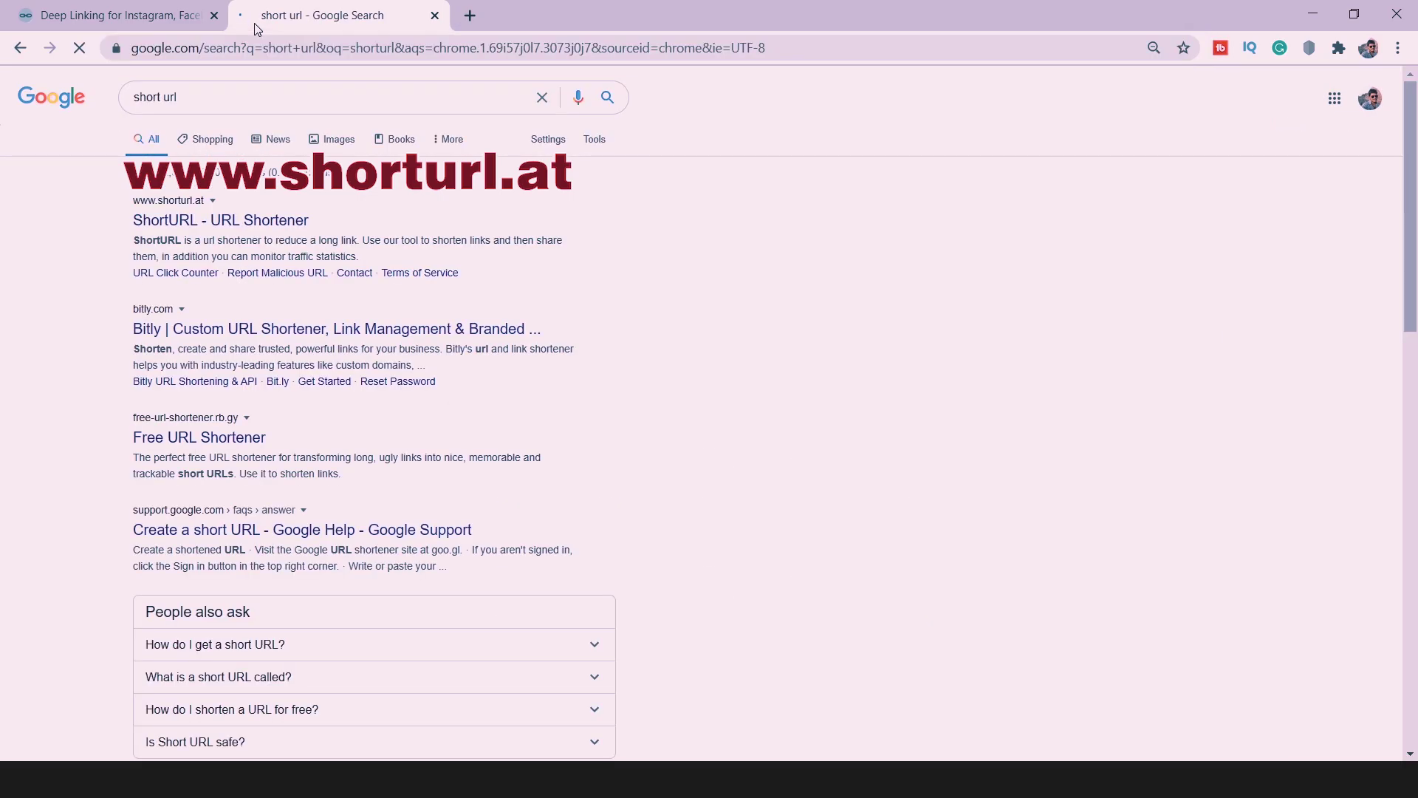
{"action": "left_click", "coordinate": [247, 220]}
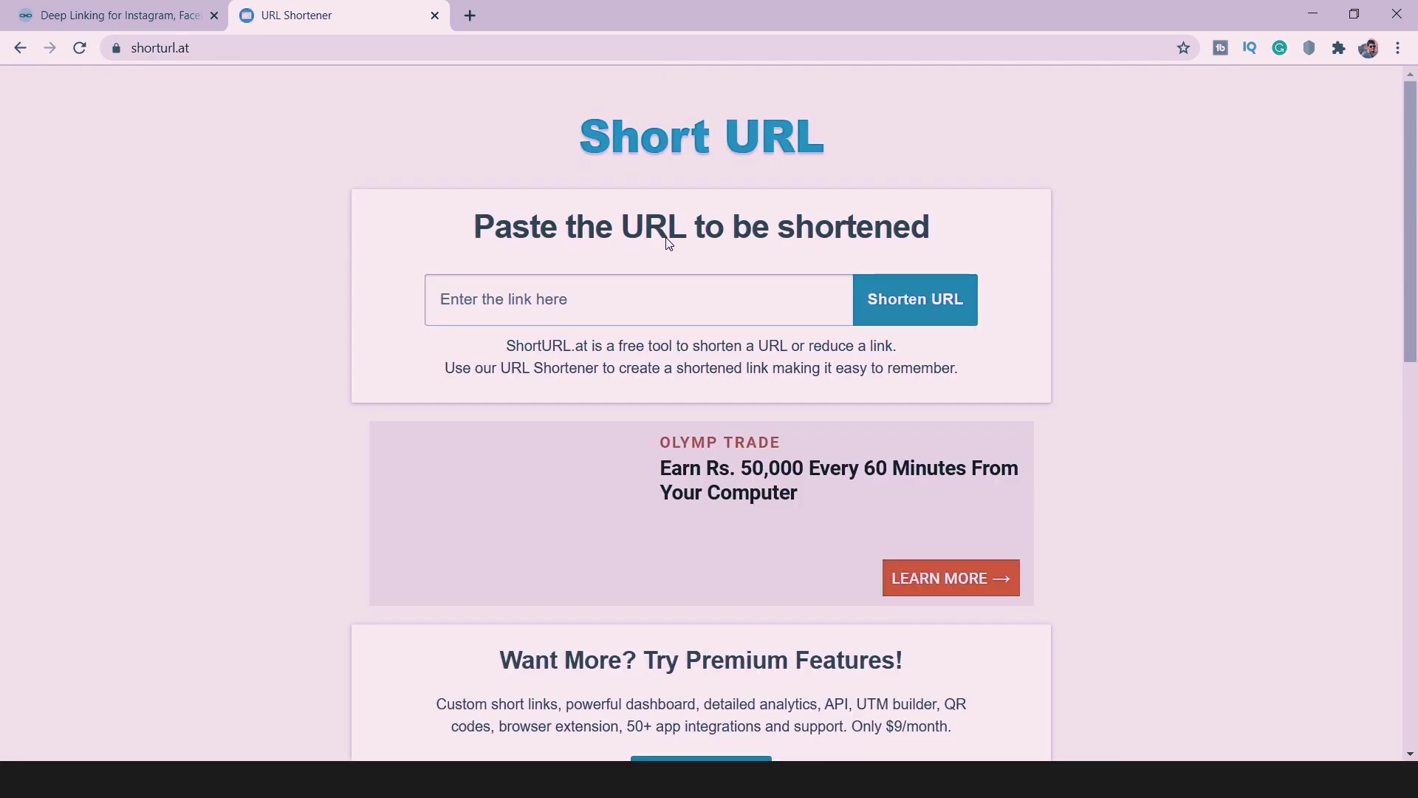
Shorten the copied vnd.youtube app link and select the resulting short URL for copying
{"action": "left_click", "coordinate": [684, 312]}
{"action": "key", "text": "ctrl+v"}
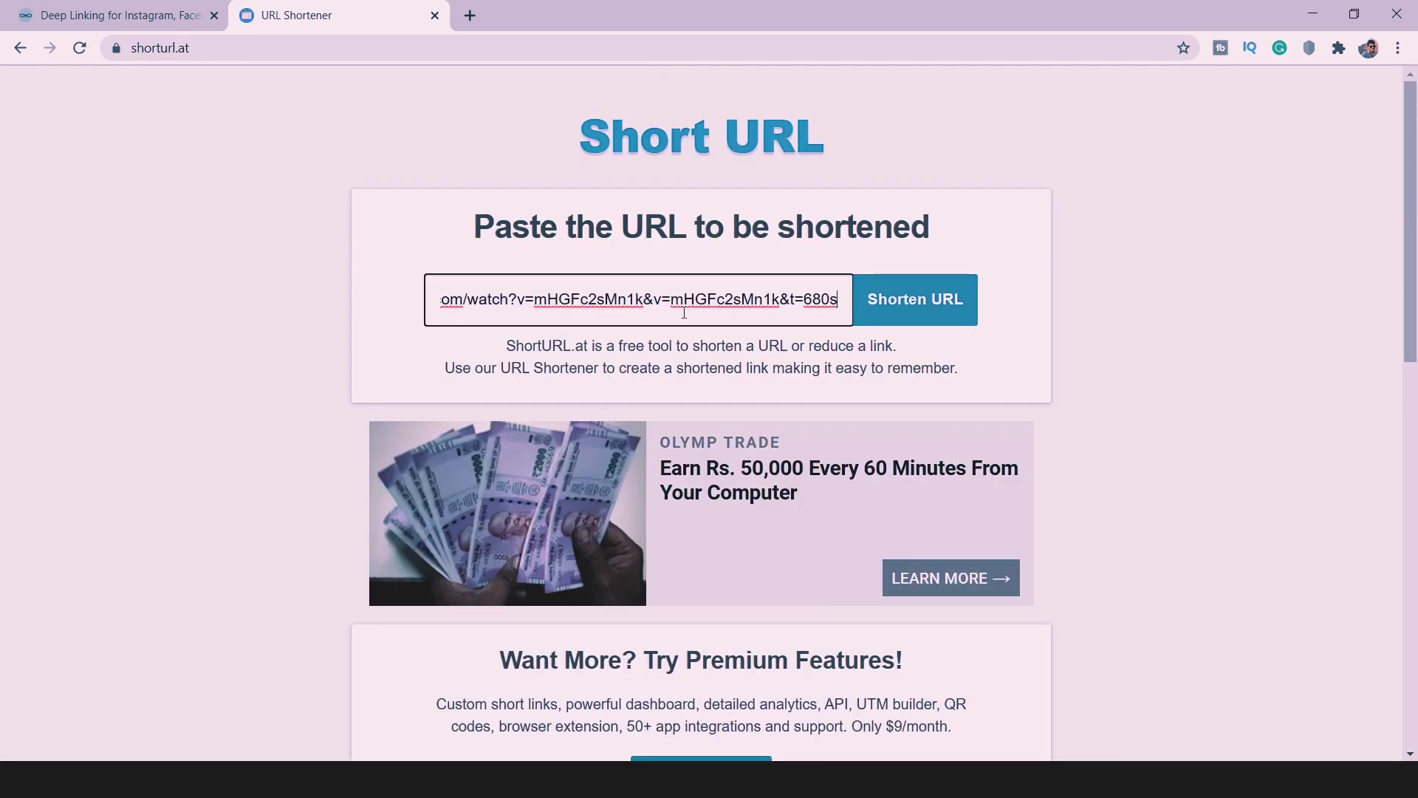
{"action": "left_click", "coordinate": [932, 318]}
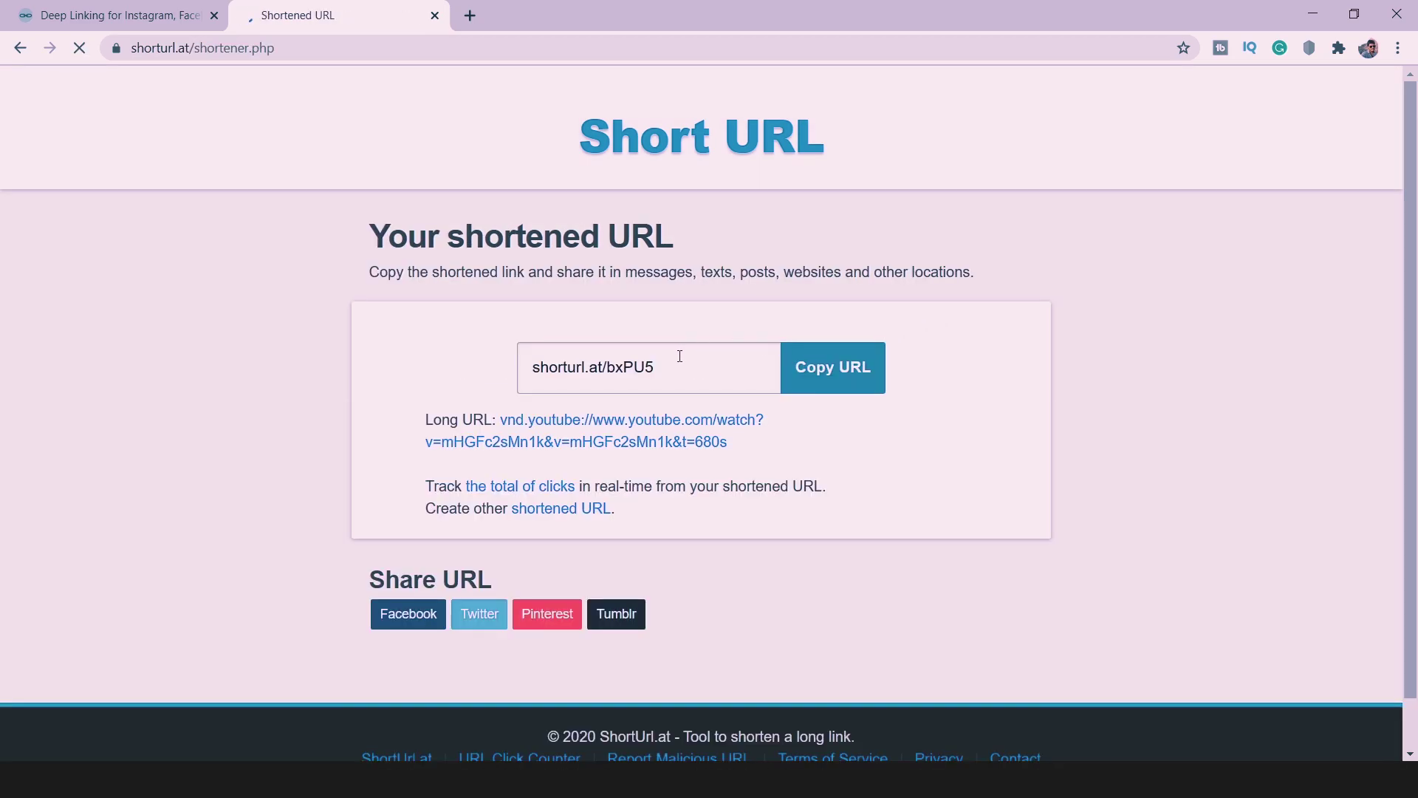
{"action": "left_click_drag", "start_coordinate": [678, 356], "coordinate": [500, 393]}
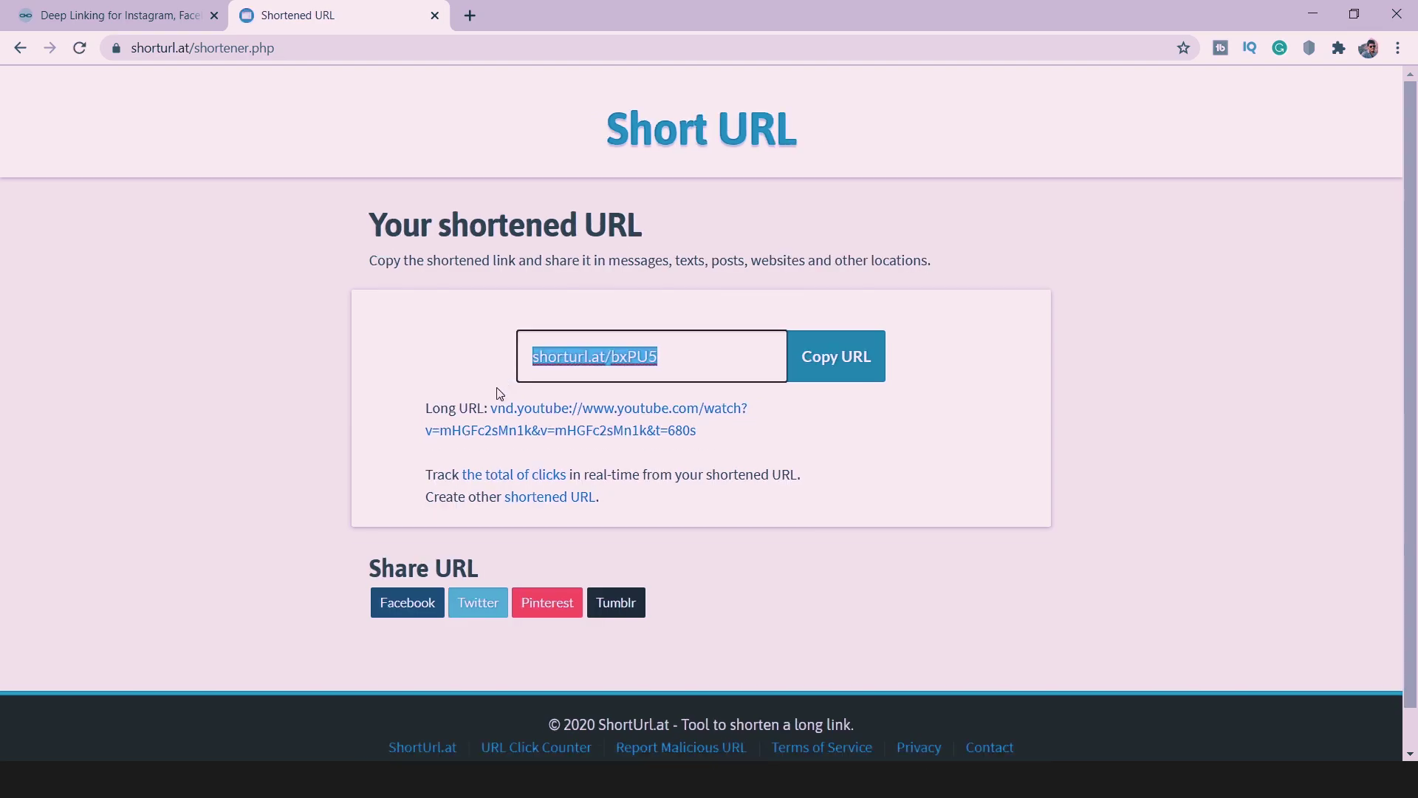